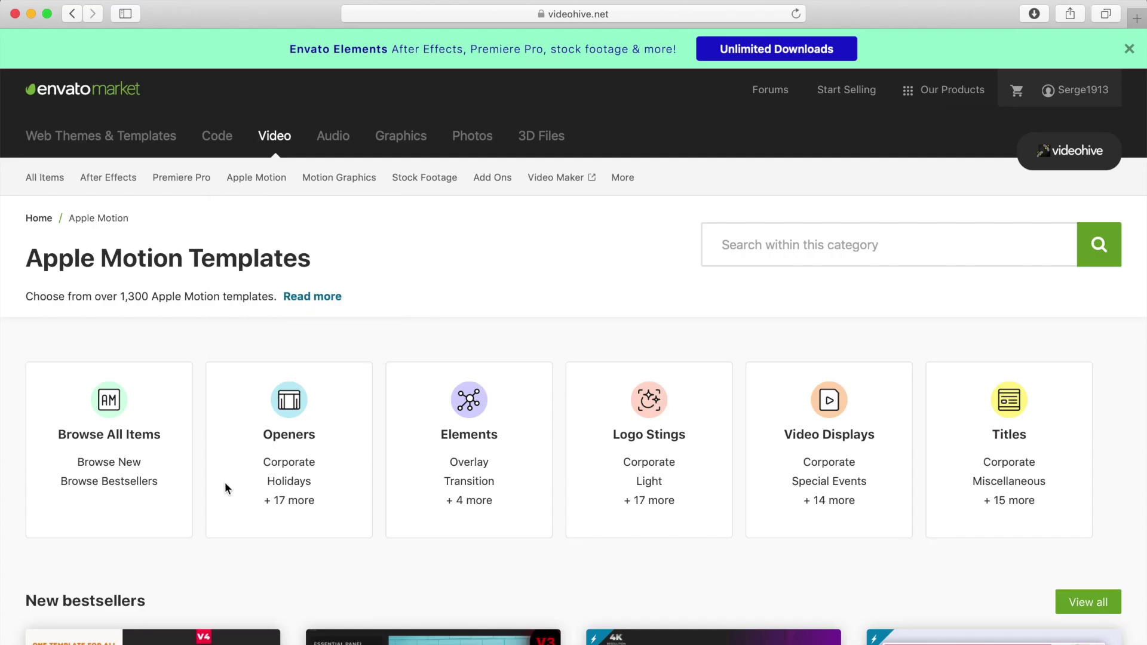
Open the Cinematic Looks | Color Presets Pack - Final Cut item page ($29, 59.8MB) and scroll through it.
scroll(224, 541, "down", 10)
scroll(224, 545, "down", 20)
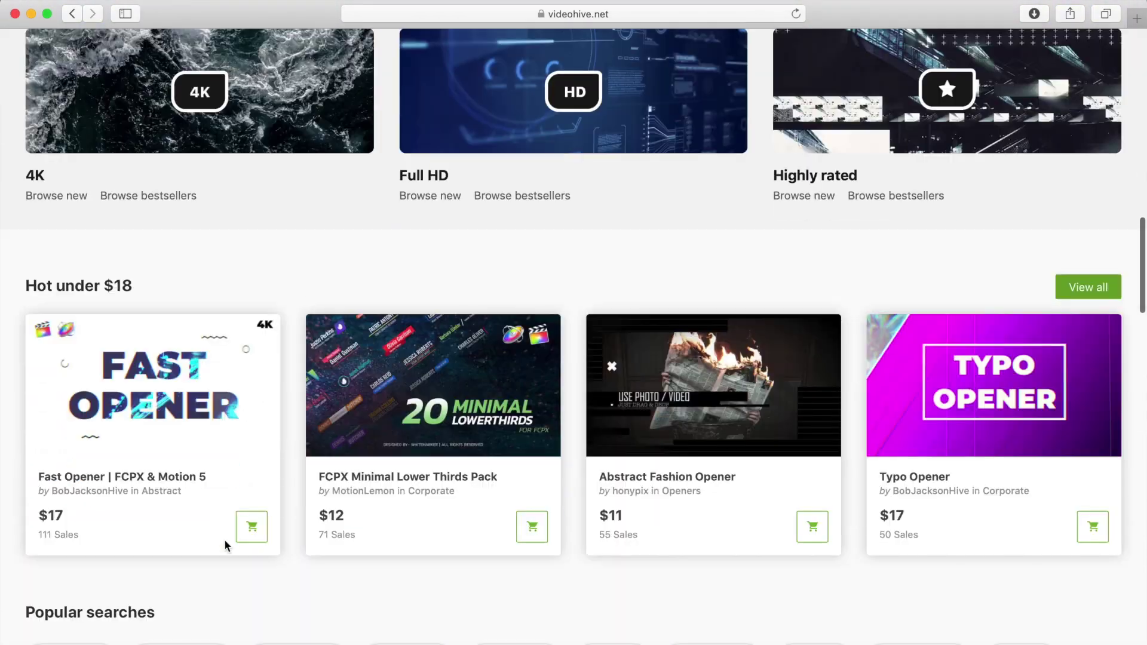
scroll(226, 545, "down", 2)
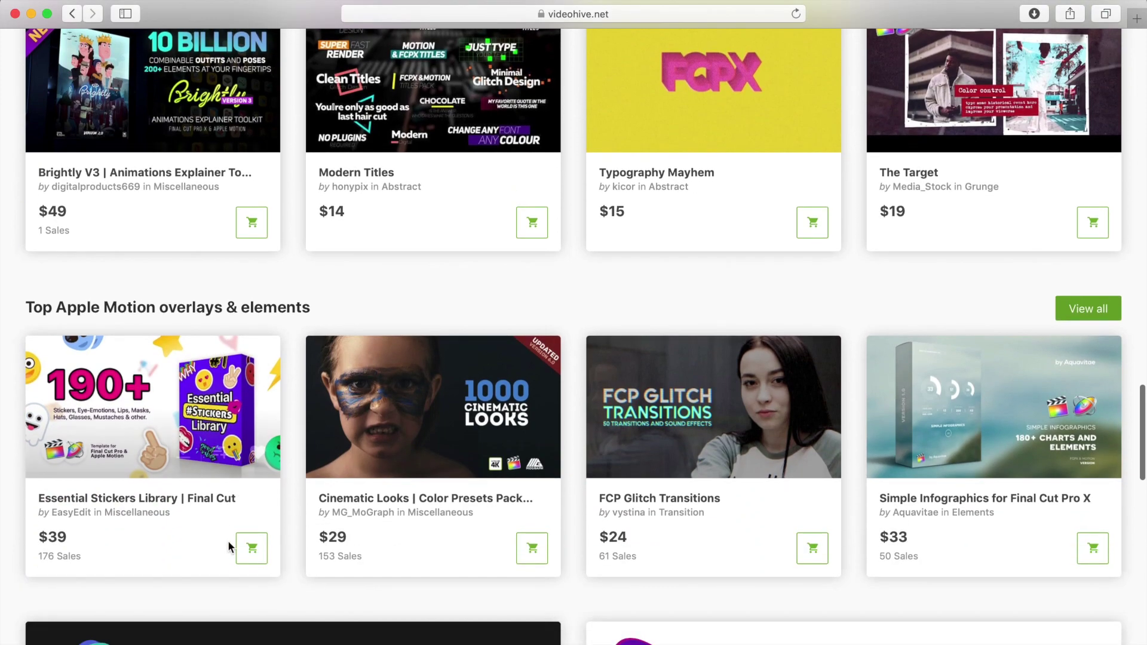
left_click(370, 471)
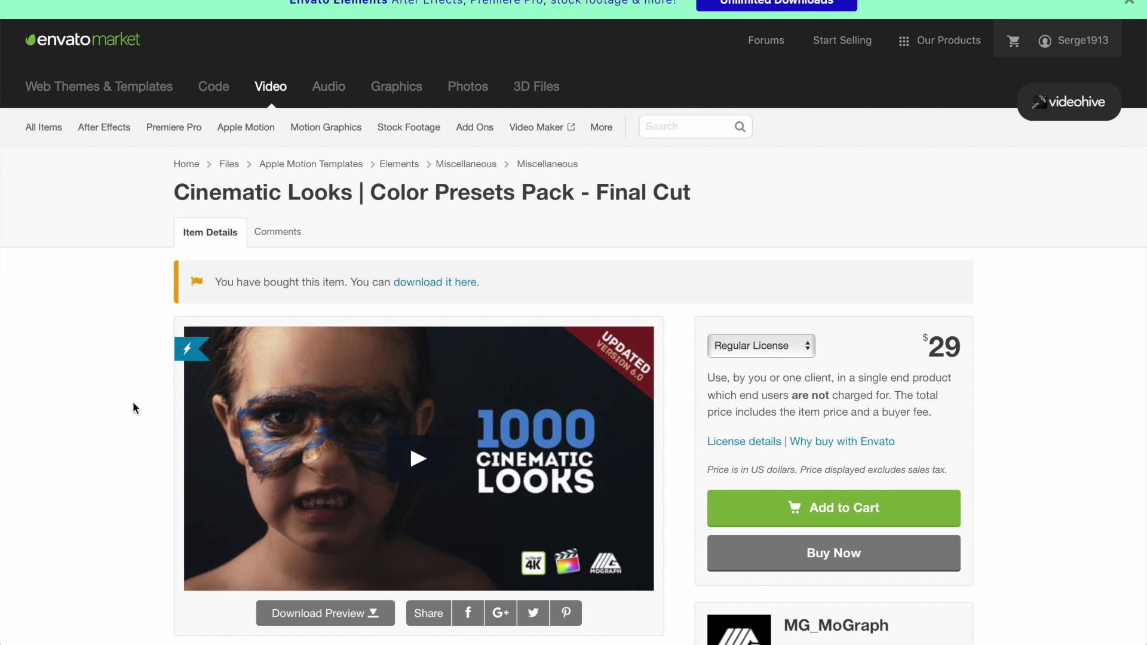
scroll(133, 403, "down", 10)
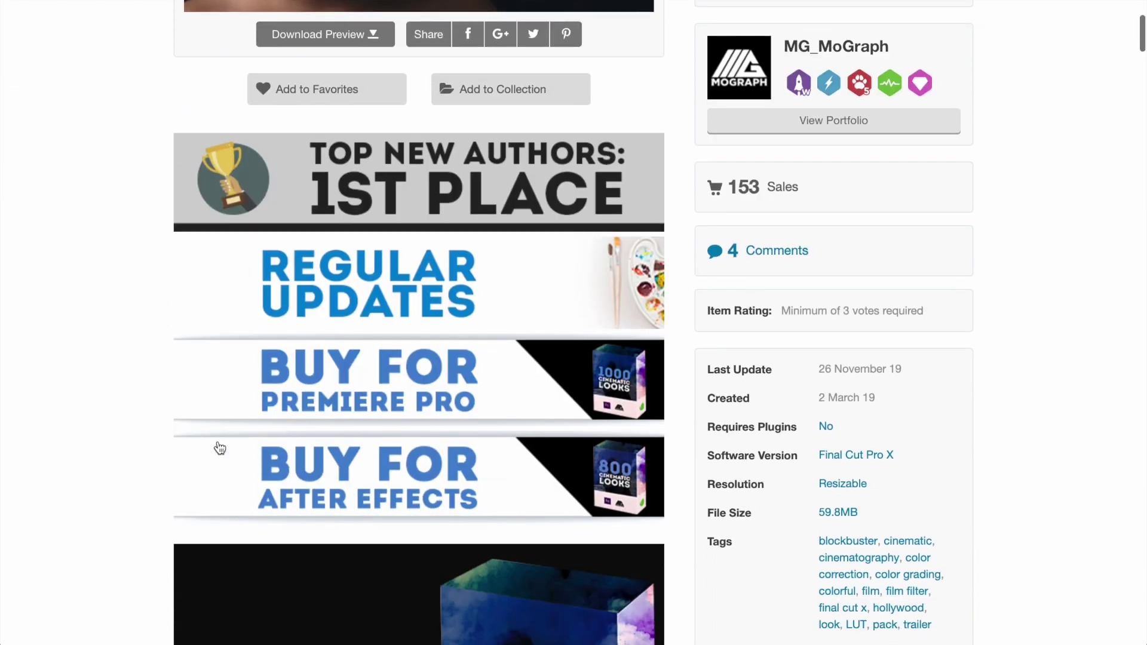
scroll(145, 436, "up", 10)
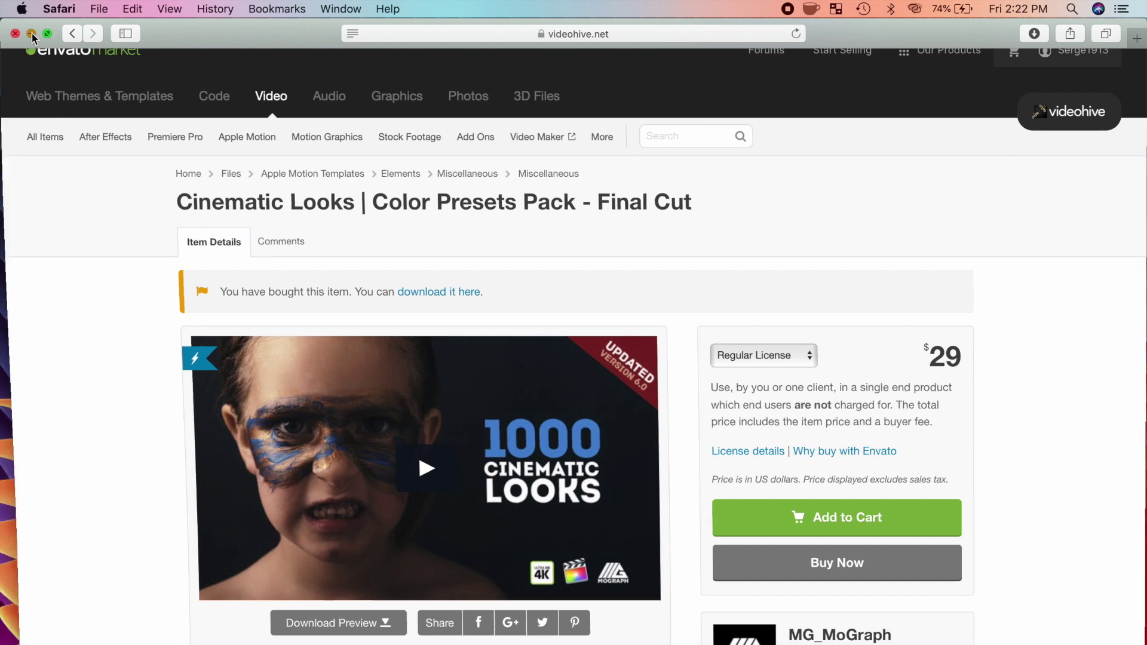
Minimize Safari, unzip the downloaded pack and open the extracted Cinematic Looks folder.
left_click(31, 34)
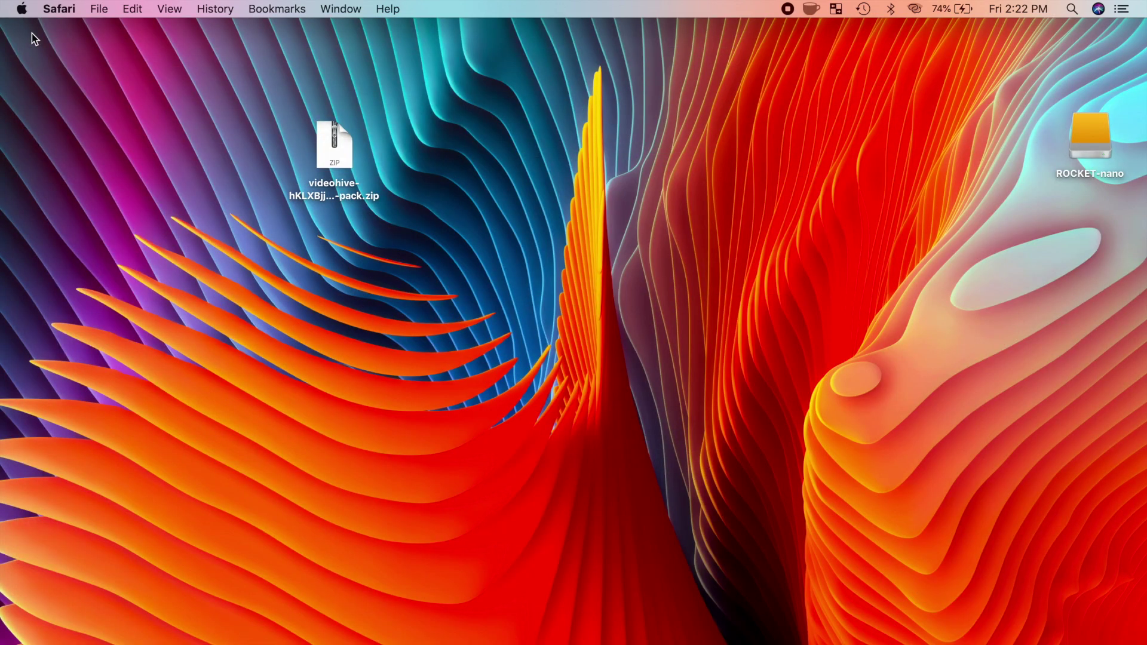
left_click(333, 157)
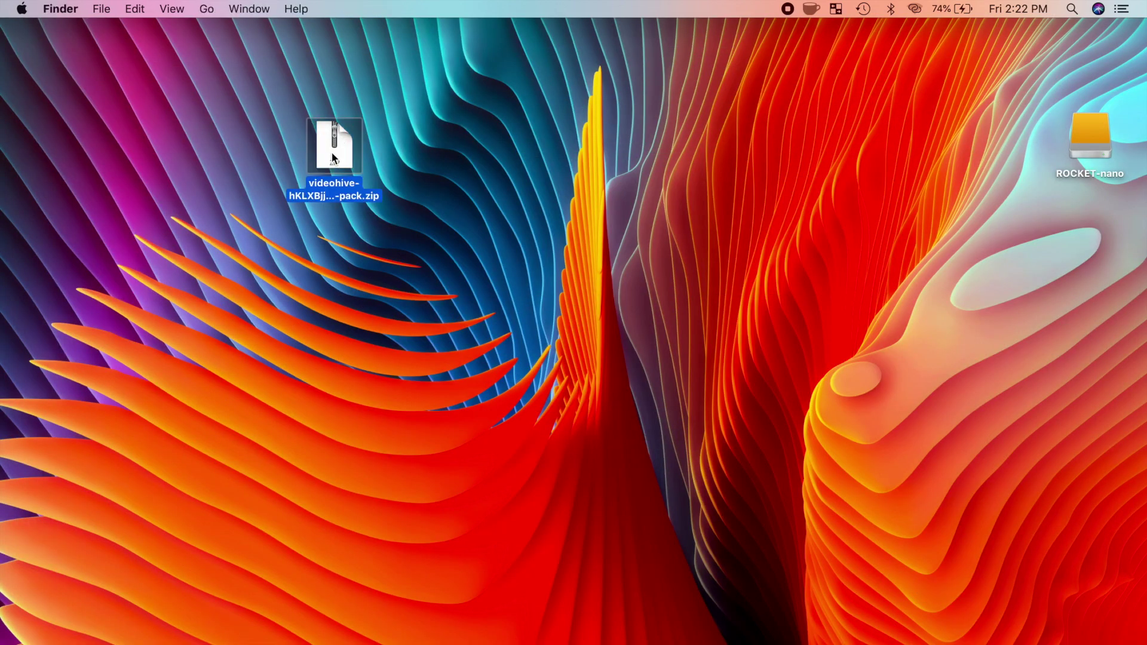
double_click(332, 152)
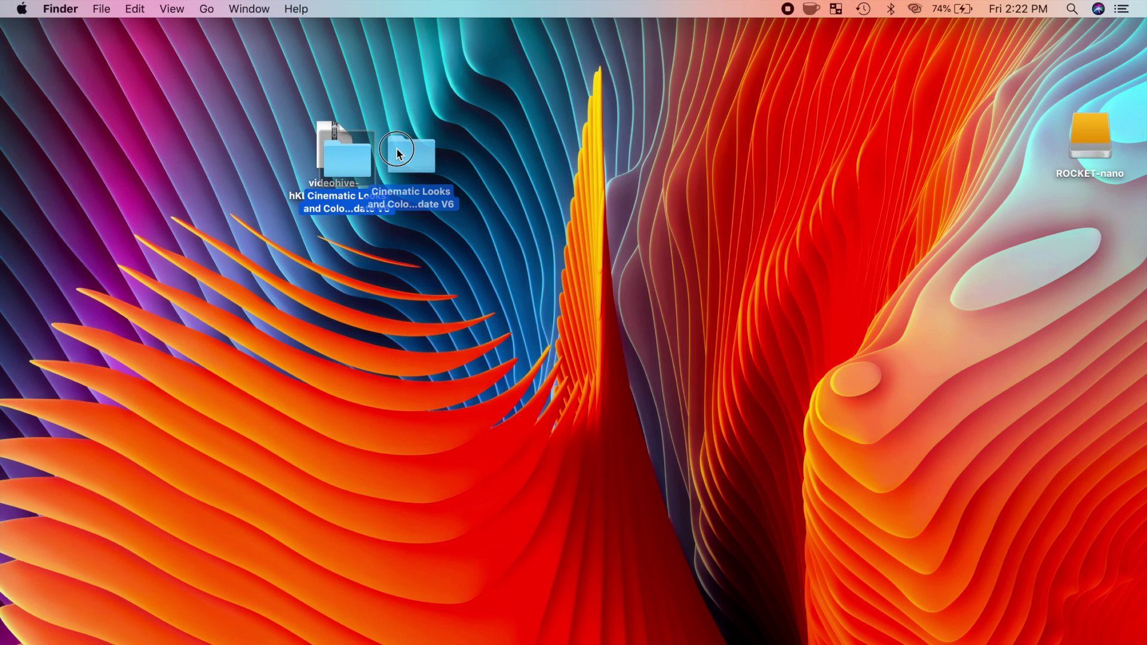
double_click(401, 145)
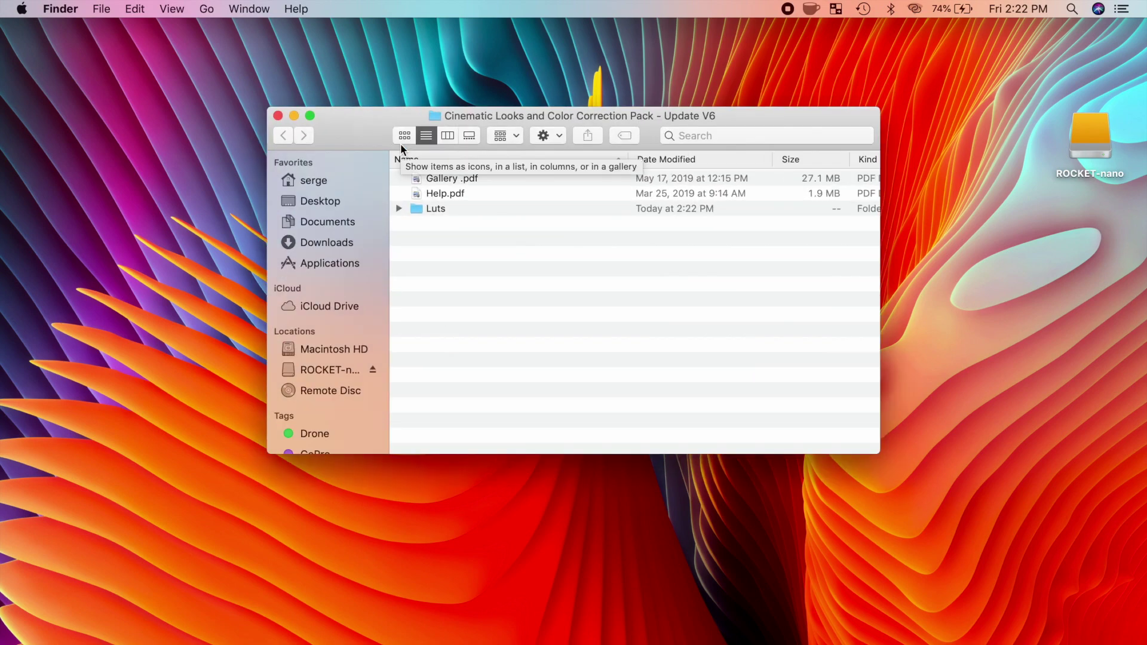
Quick Look through the Gallery.pdf look samples.
left_click(450, 179)
key("space")
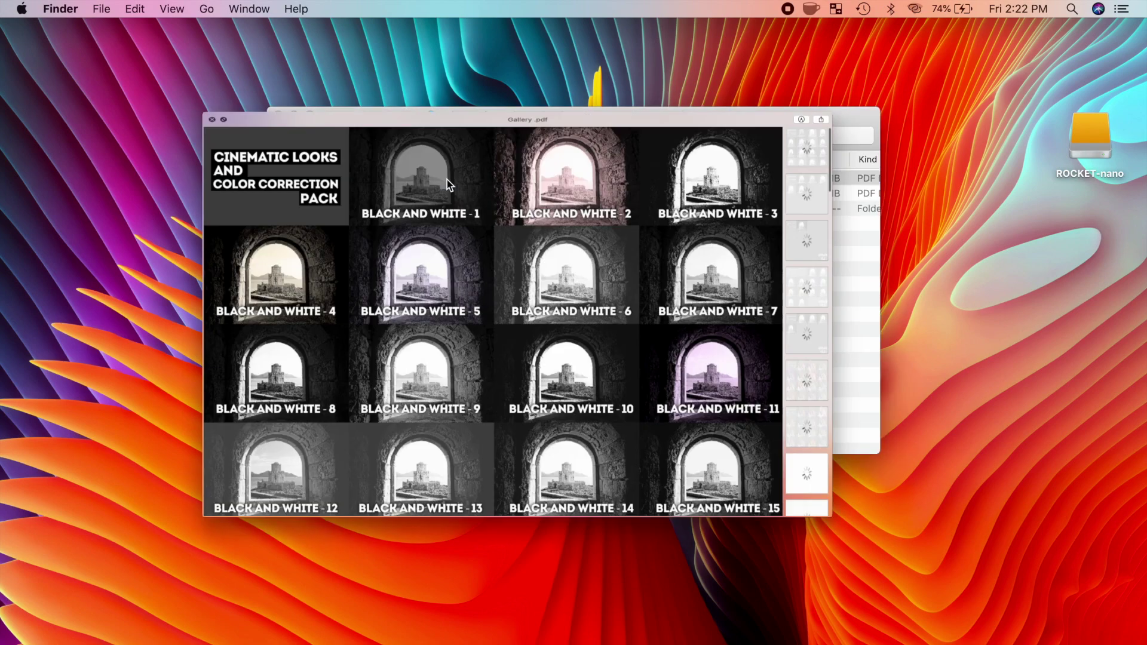
scroll(446, 181, "down", 15)
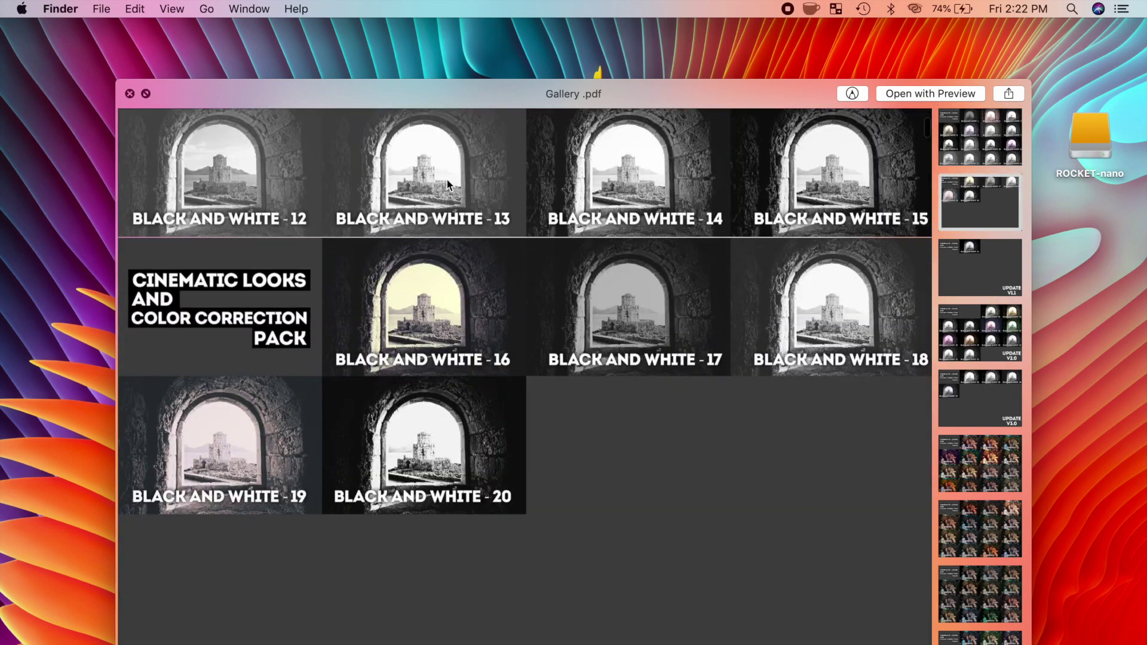
scroll(447, 180, "down", 20)
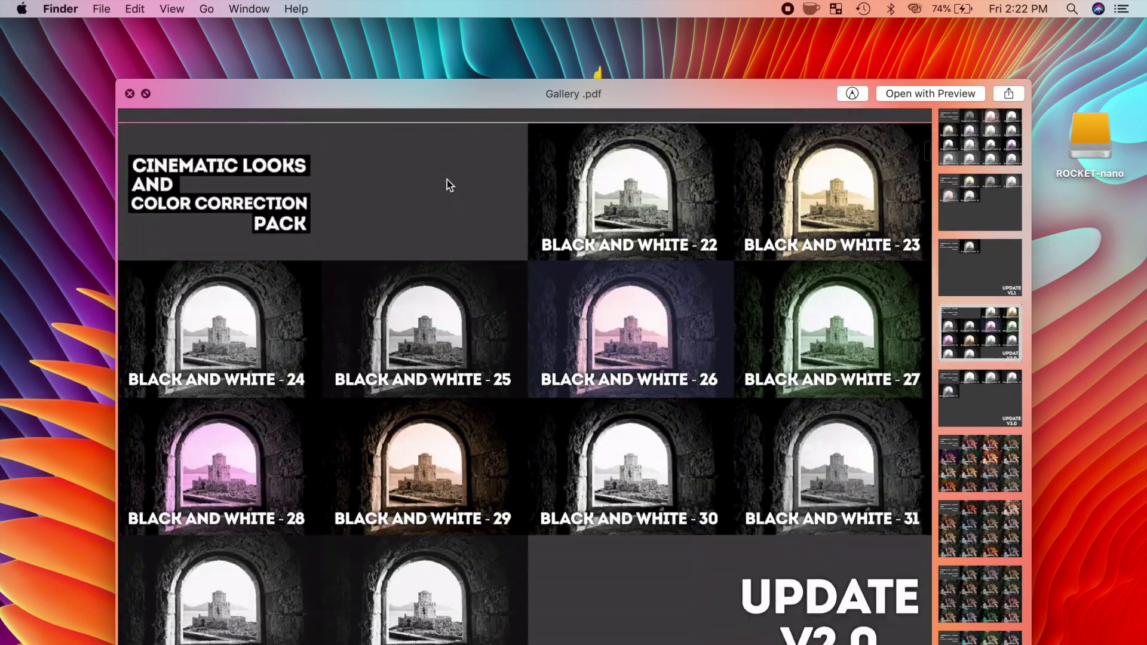
key("space")
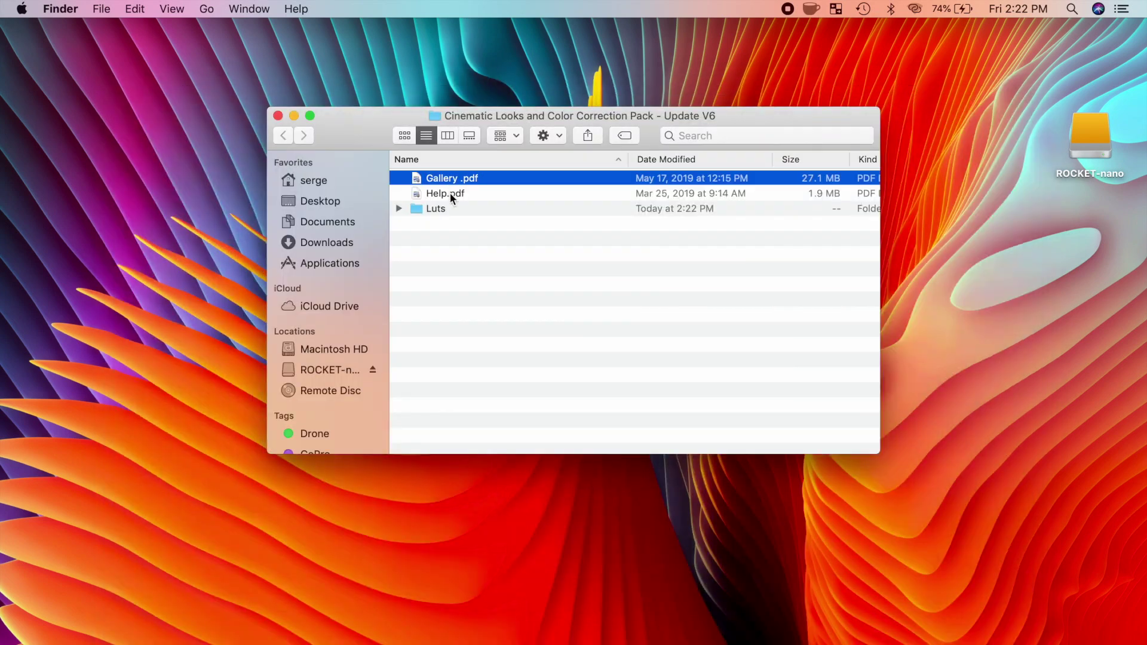
Quick Look through Help.pdf, check the Luts folder categories, then close the window.
left_click(450, 192)
key("space")
scroll(450, 192, "down", 10)
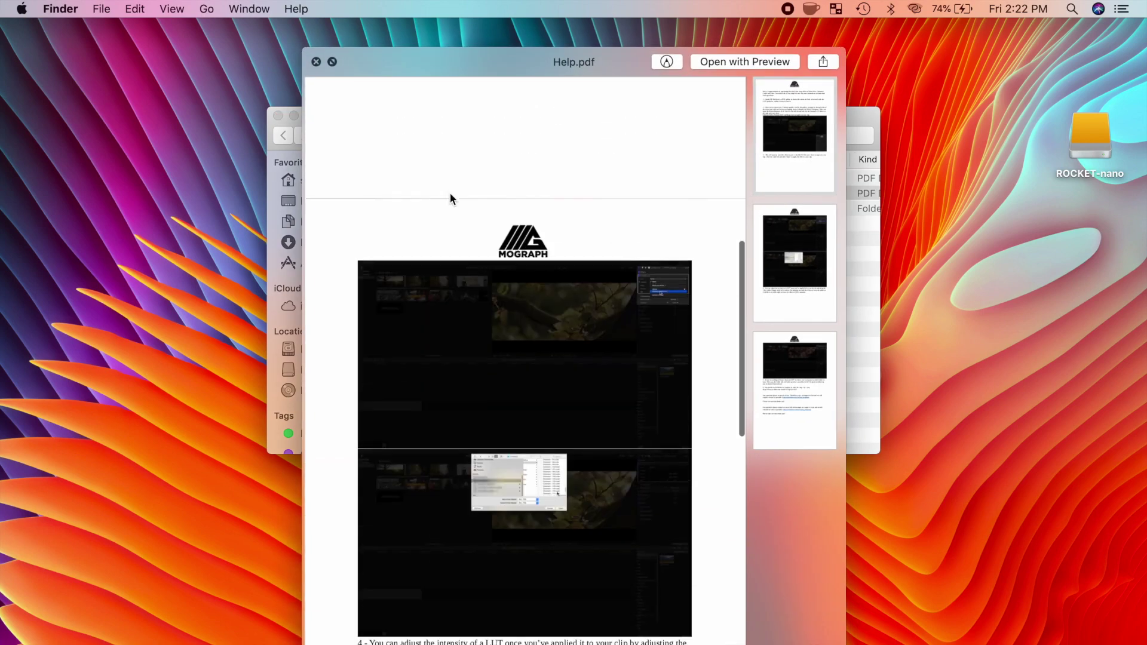
scroll(450, 198, "down", 15)
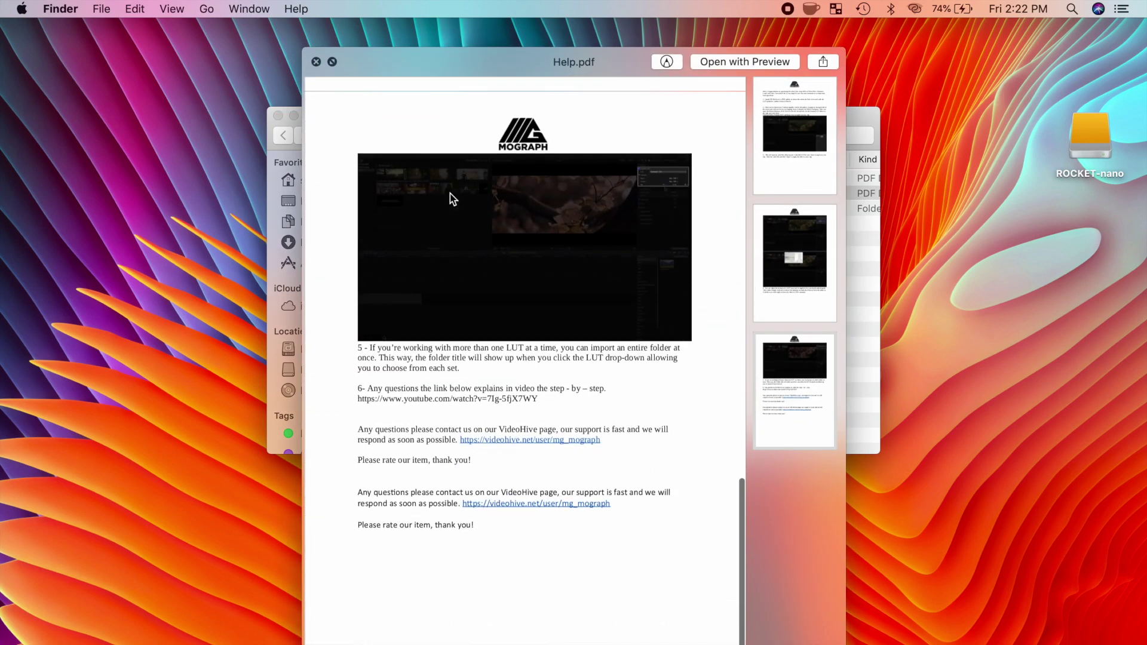
key("space")
double_click(449, 207)
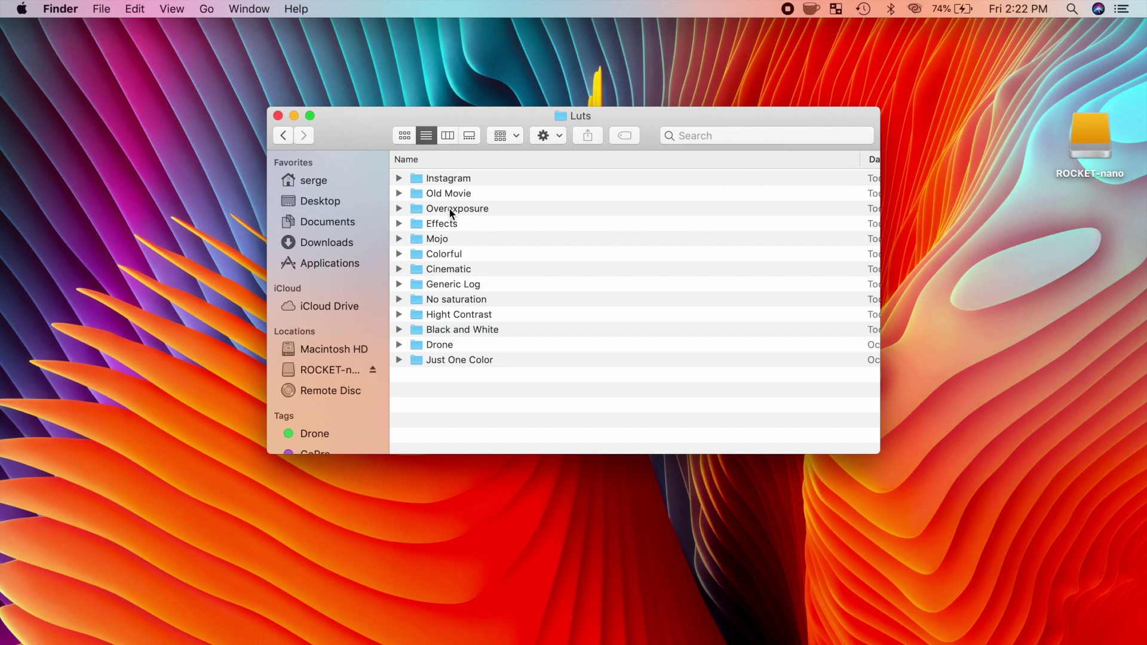
left_click(278, 116)
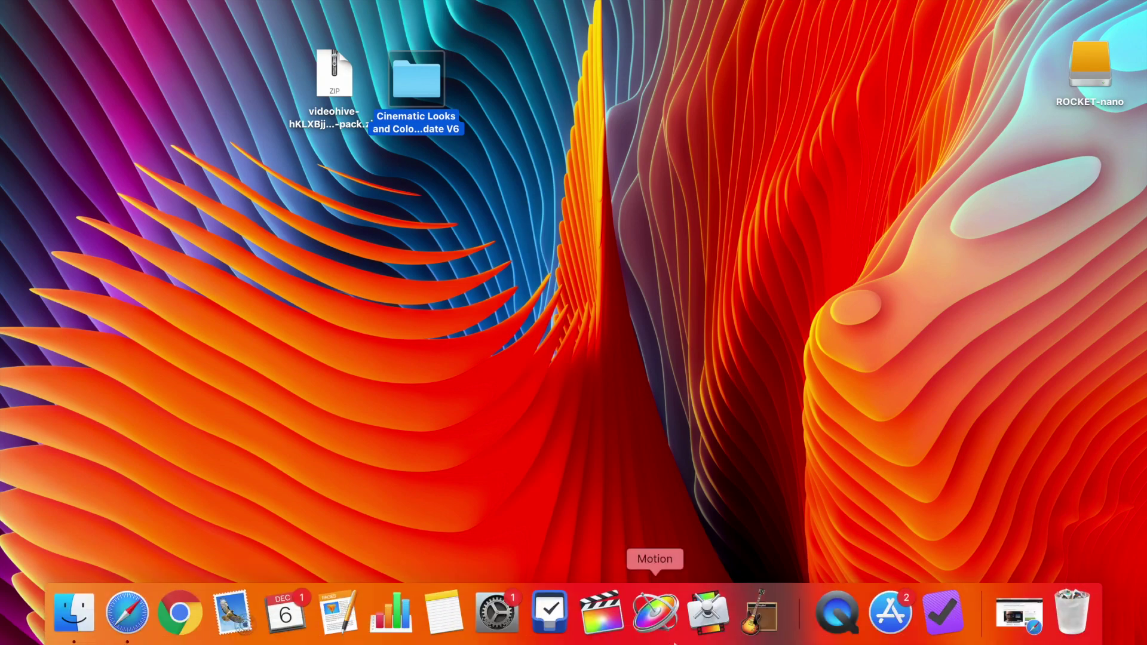
Apply the Color category's Custom LUT effect to the first salt-flat clip.
left_click(606, 616)
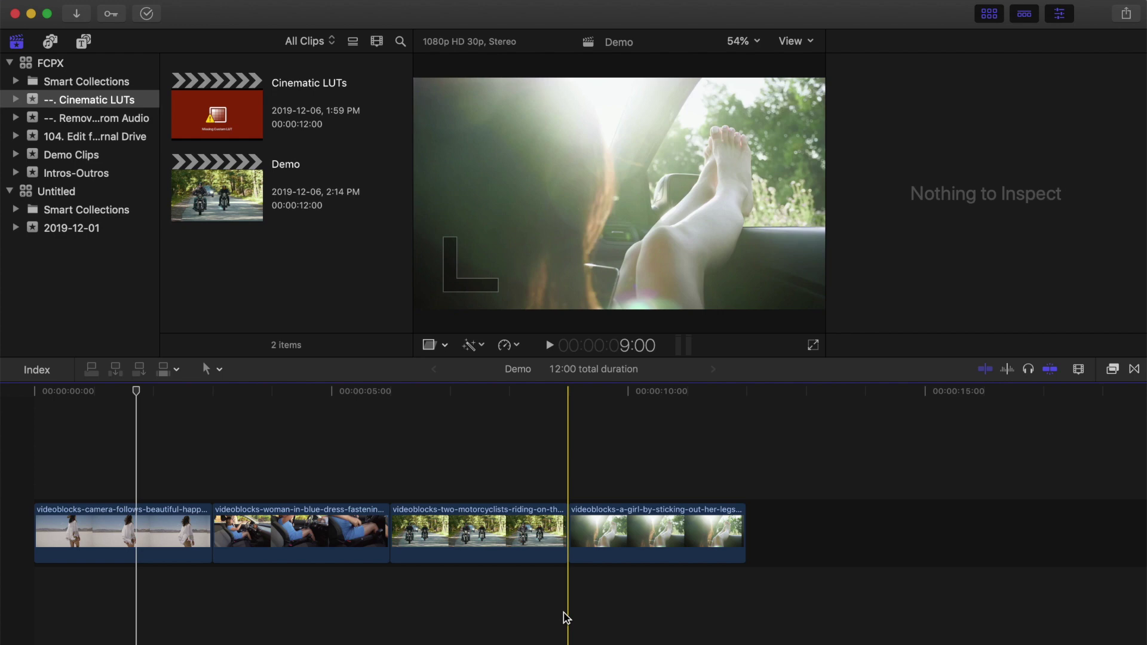
left_click(137, 533)
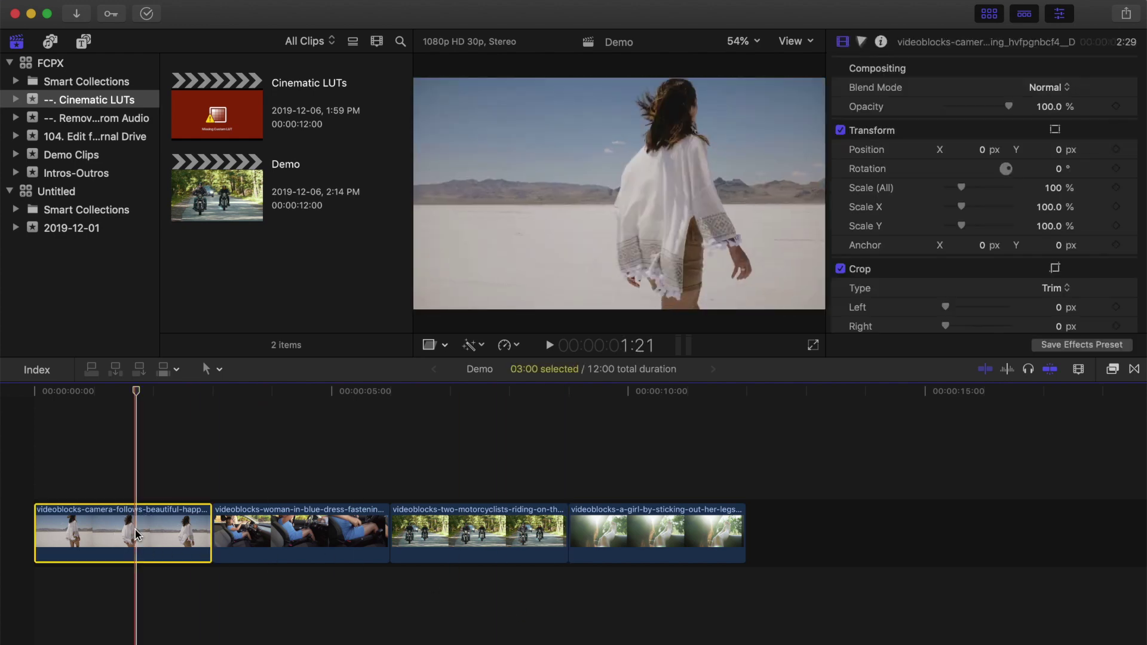
left_click(1112, 370)
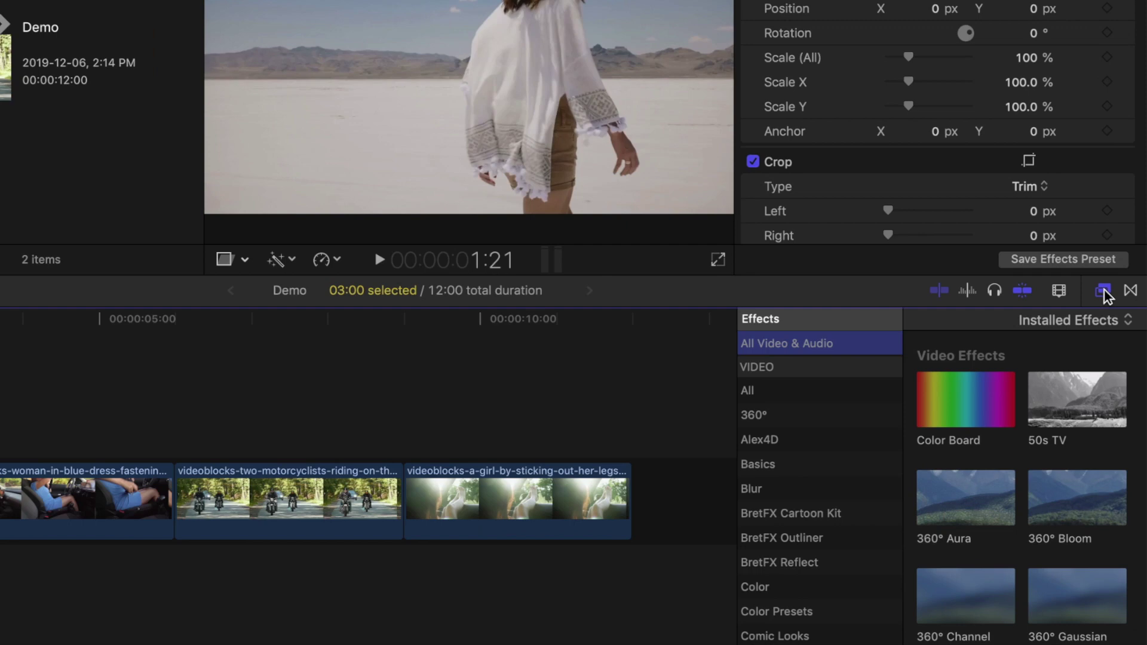
scroll(876, 418, "down", 5)
left_click(835, 421)
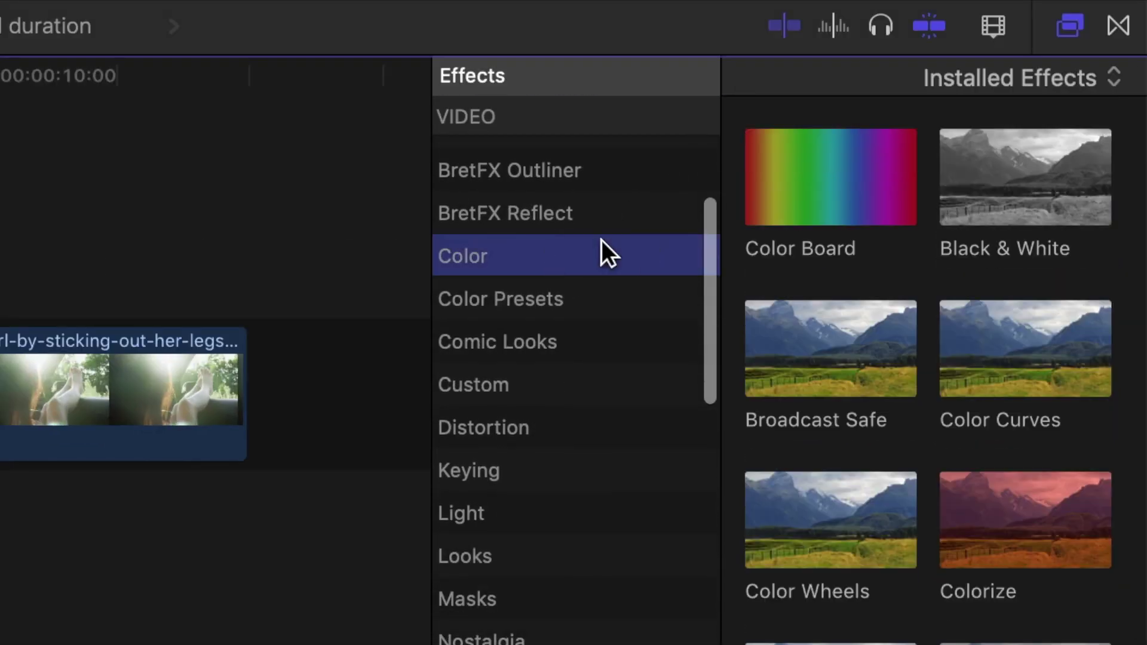
scroll(839, 248, "down", 3)
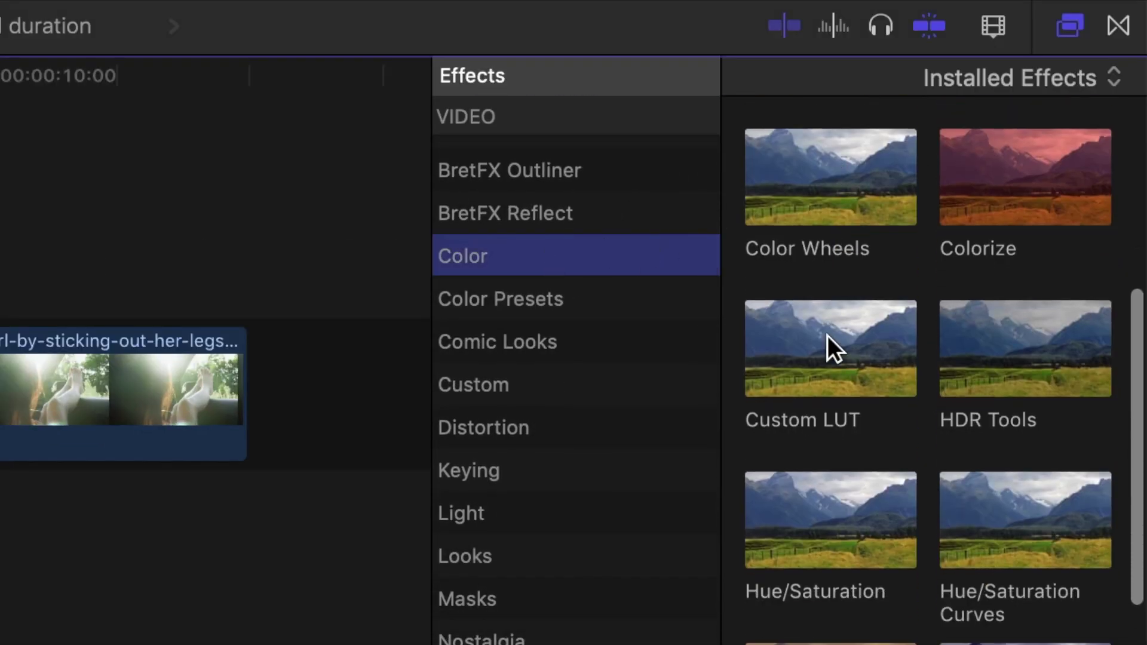
left_click(827, 338)
left_click(827, 343)
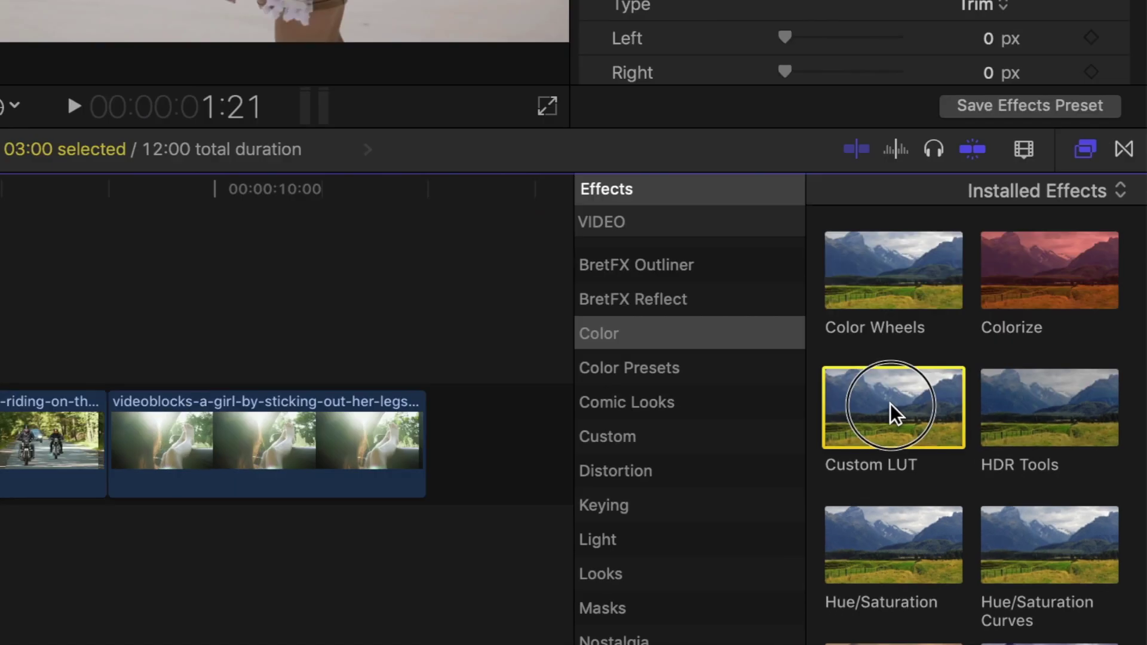
left_click_drag(891, 403, 127, 541)
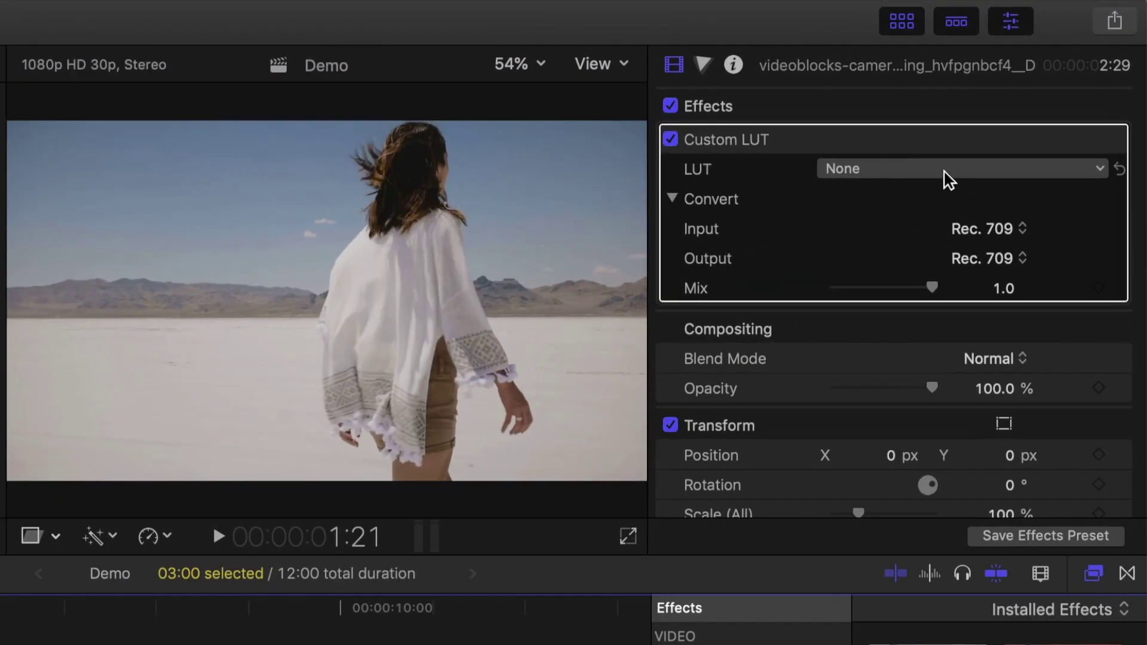
Load the Desktop's Cinematic Looks pack folder through Choose Custom LUT…, leaving the LUT at None.
left_click(1117, 109)
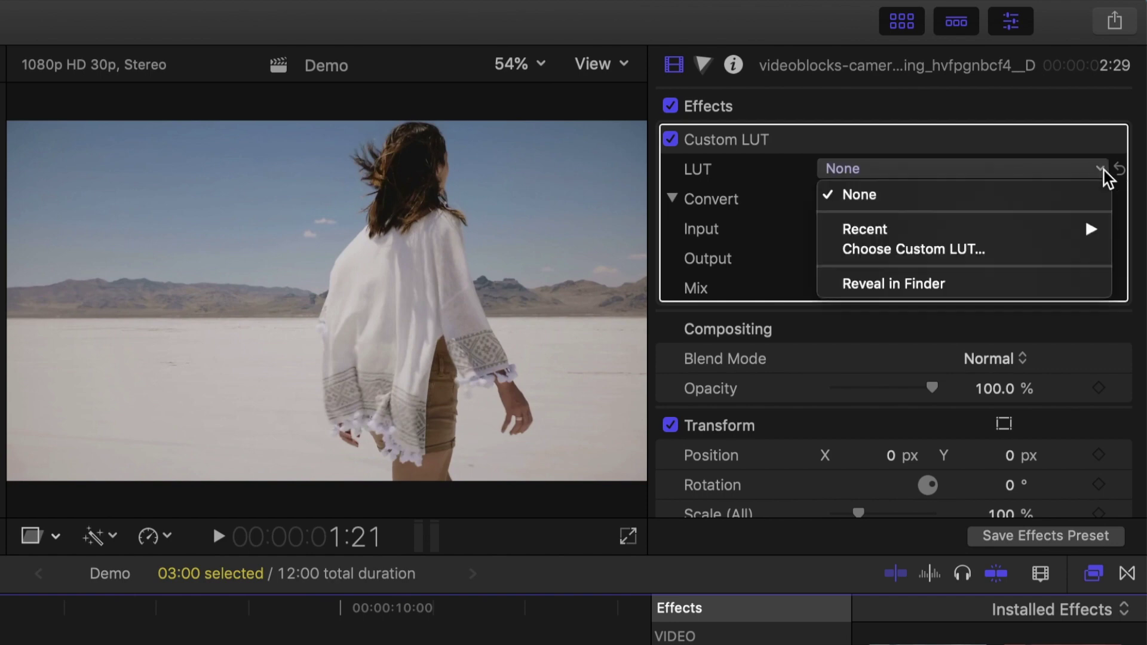
left_click(992, 257)
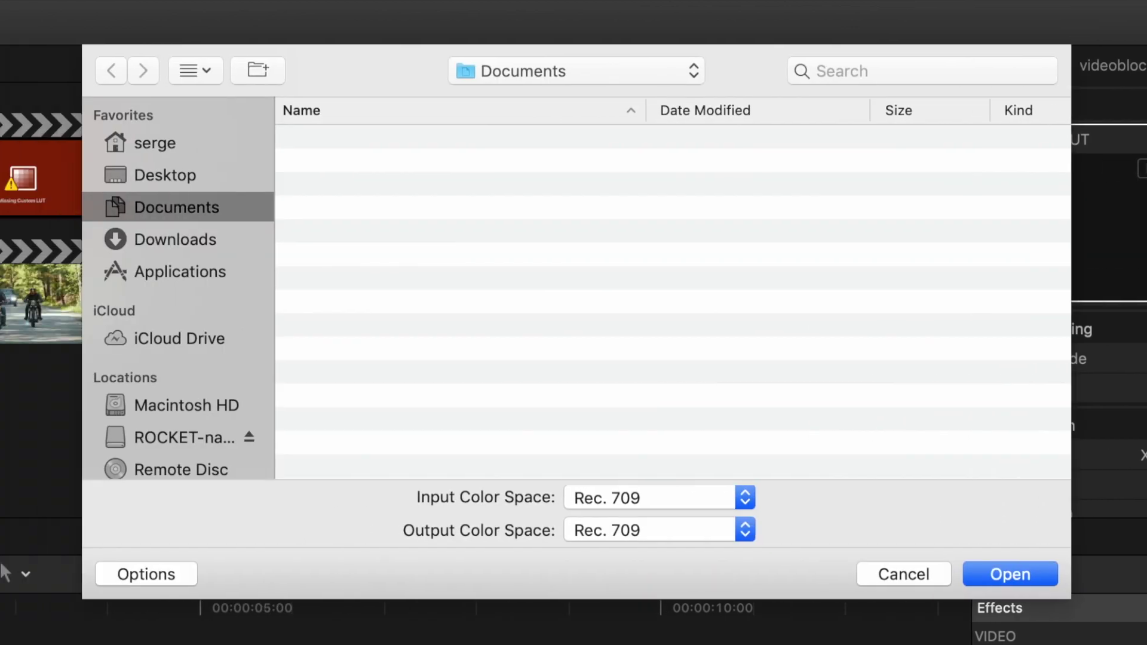
left_click(201, 173)
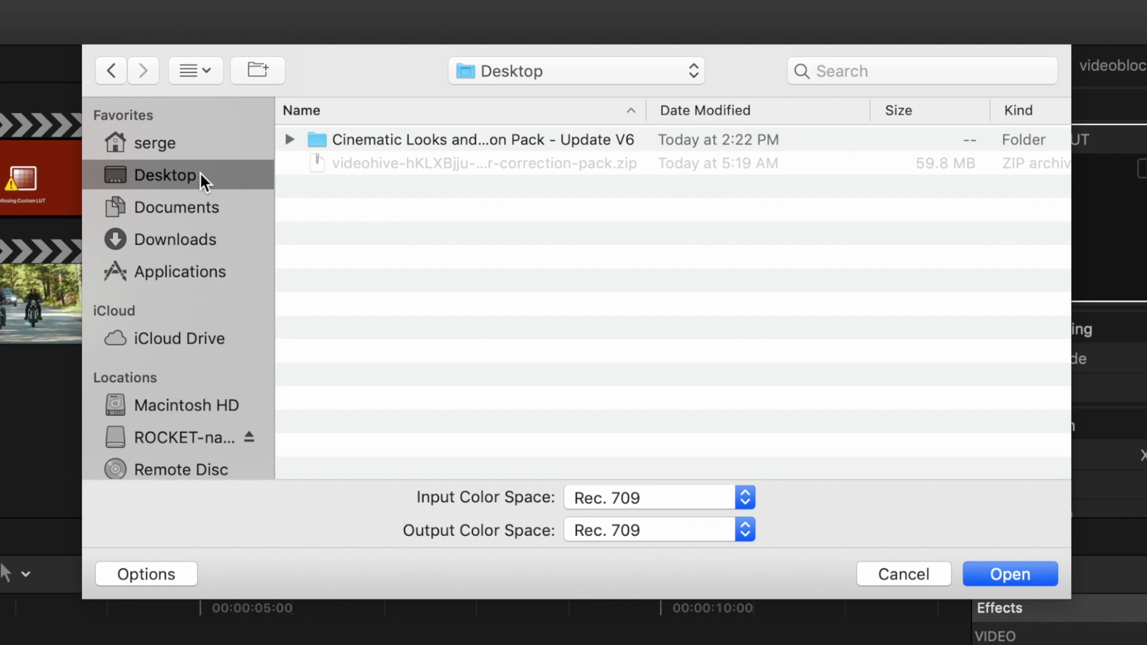
left_click(383, 143)
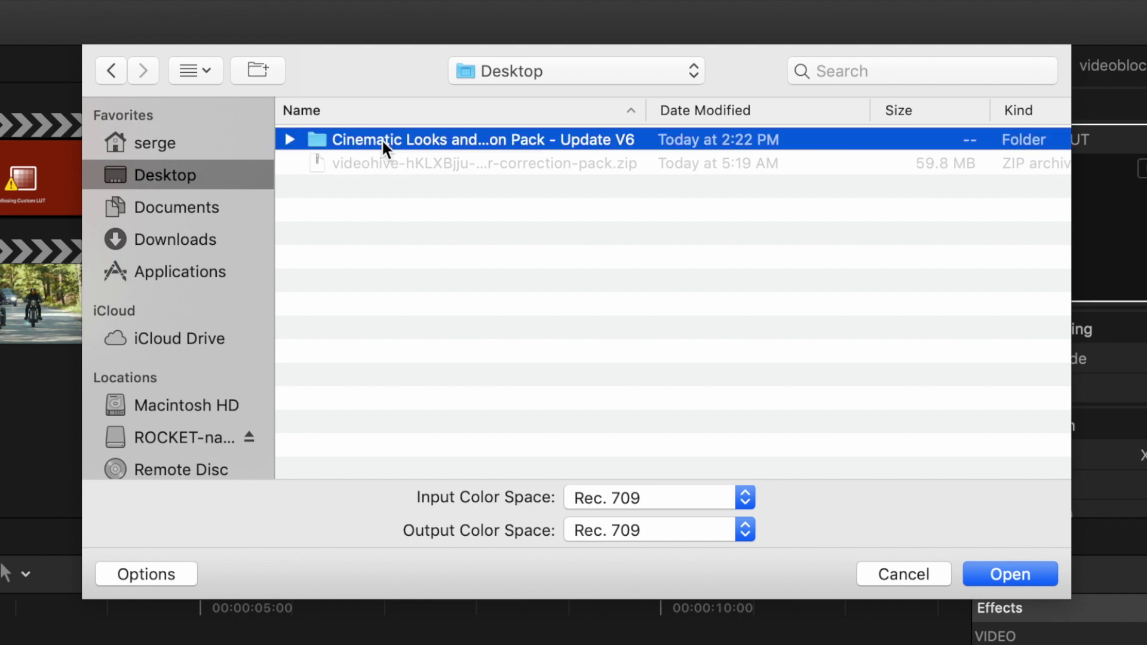
left_click(1013, 571)
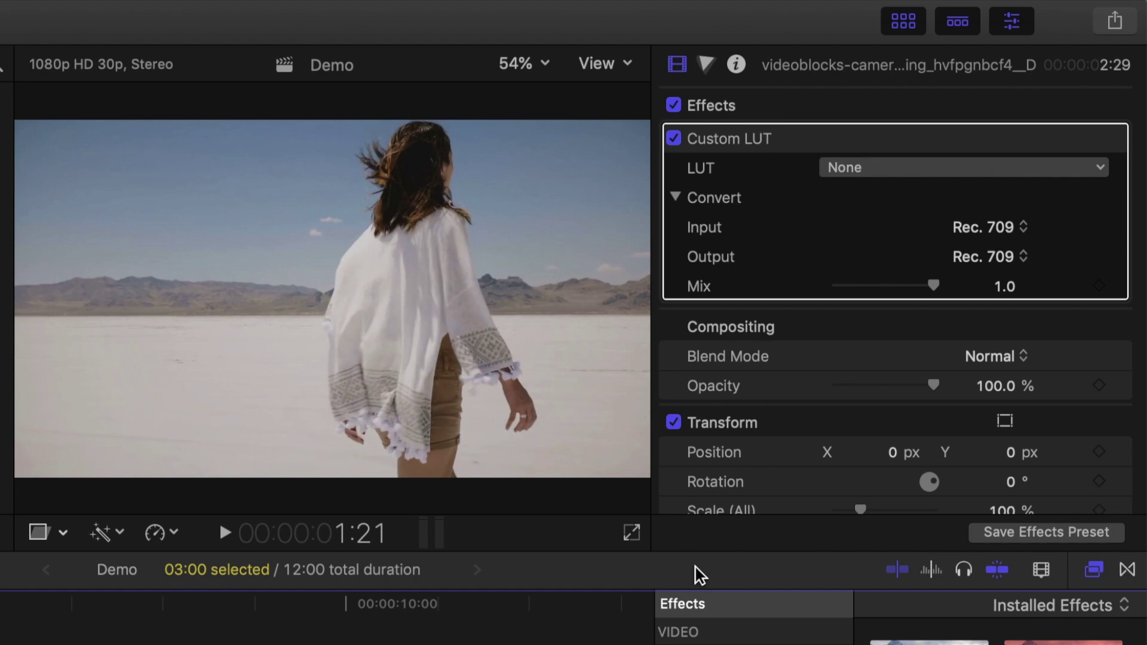
left_click(1101, 168)
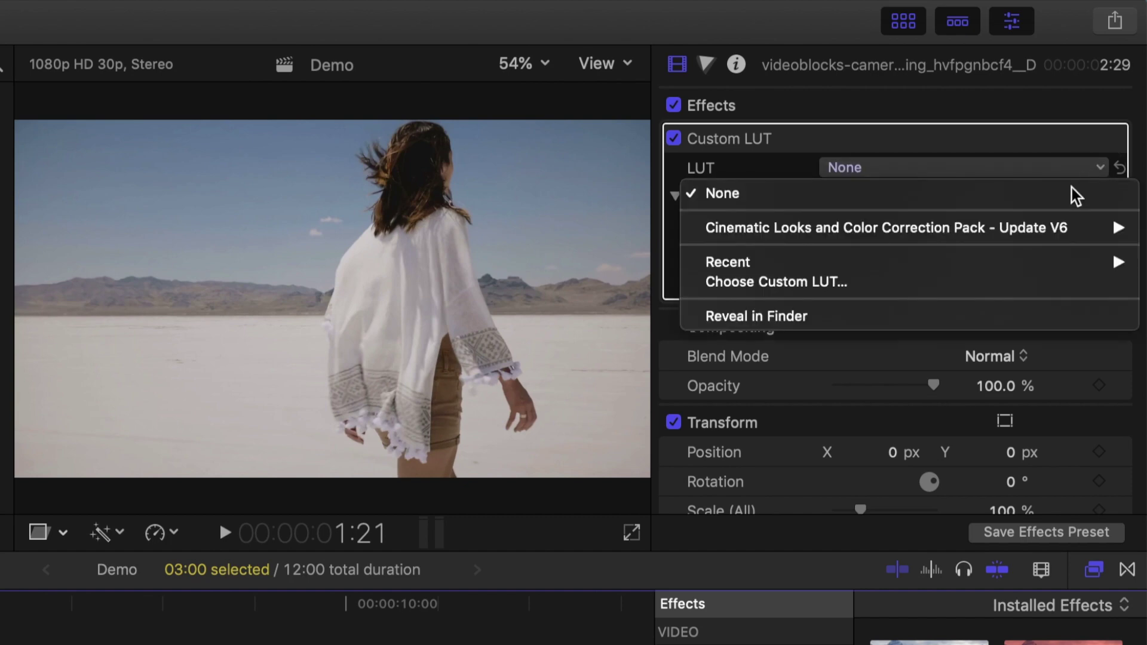
mouse_move(1031, 235)
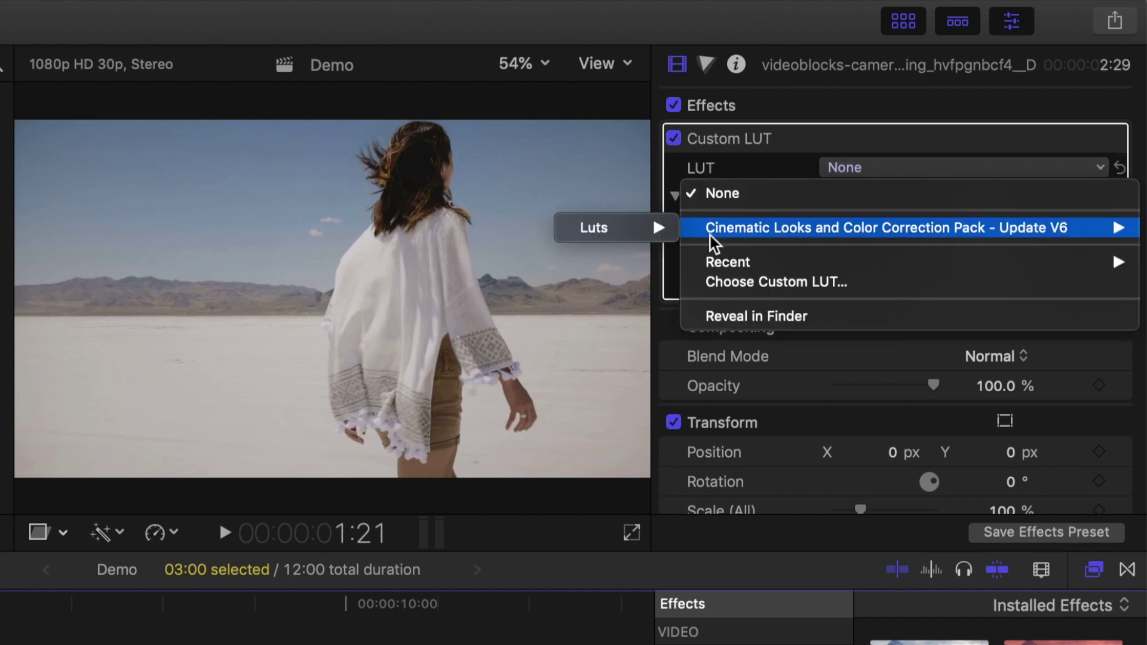
mouse_move(609, 233)
mouse_move(512, 276)
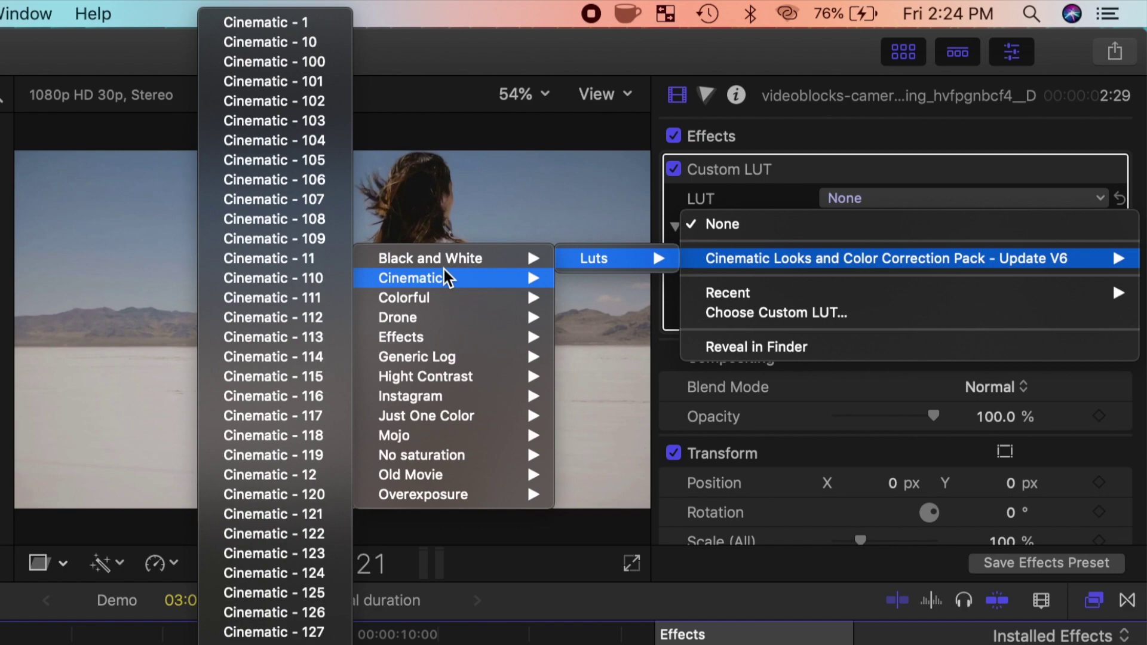
left_click(277, 22)
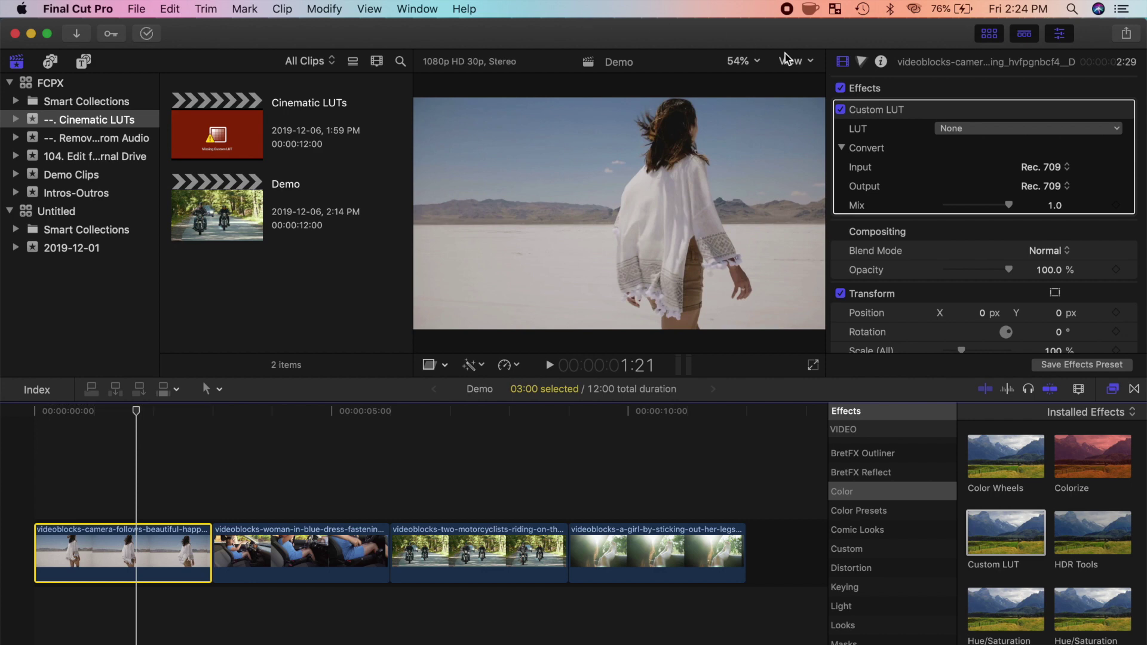
With the waveform shown, darken the first clip's shadows and raise its midtones and highlights.
left_click(861, 61)
left_click(1025, 115)
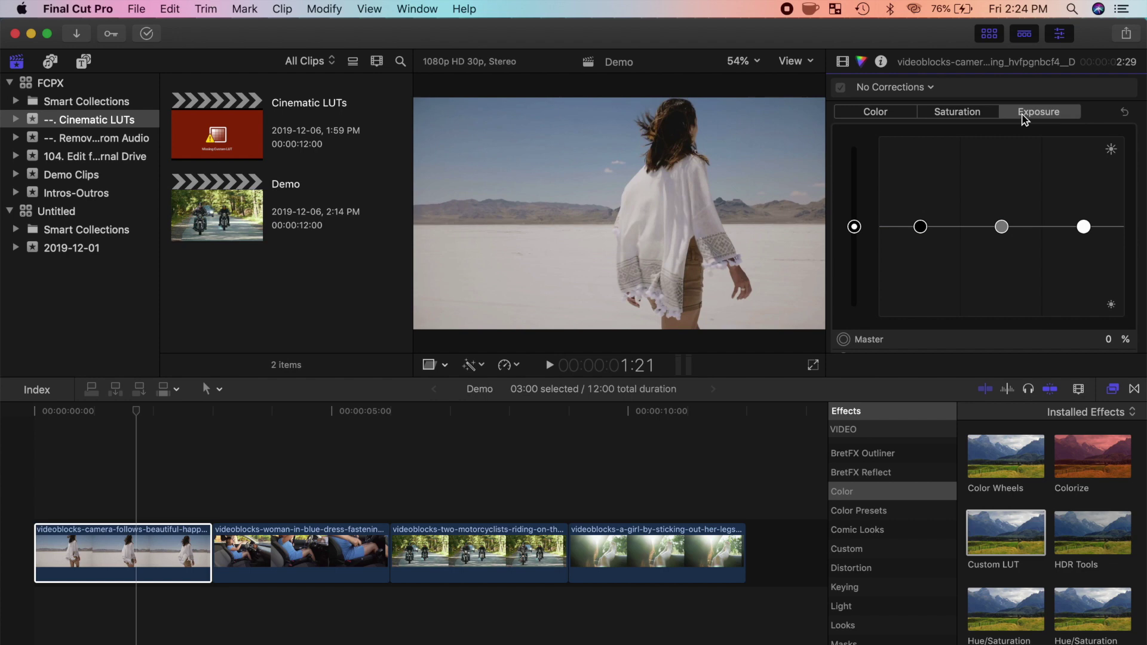
key("super+7")
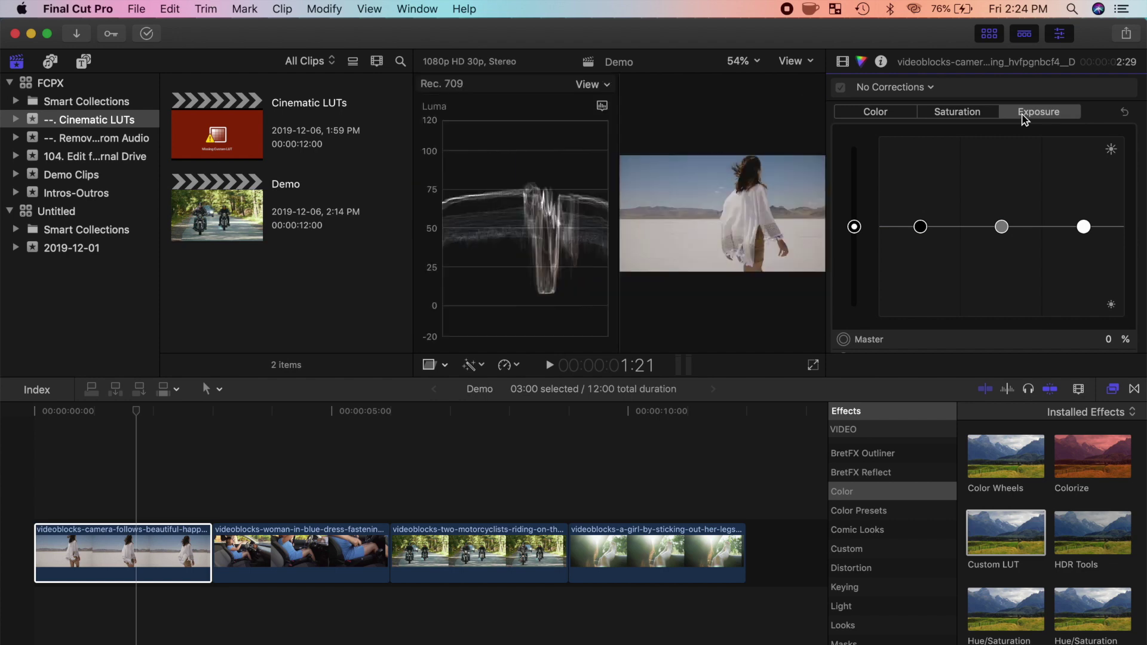
left_click(991, 32)
left_click_drag(920, 226, 920, 241)
left_click_drag(1002, 226, 1003, 217)
scroll(1004, 179, "down", 2)
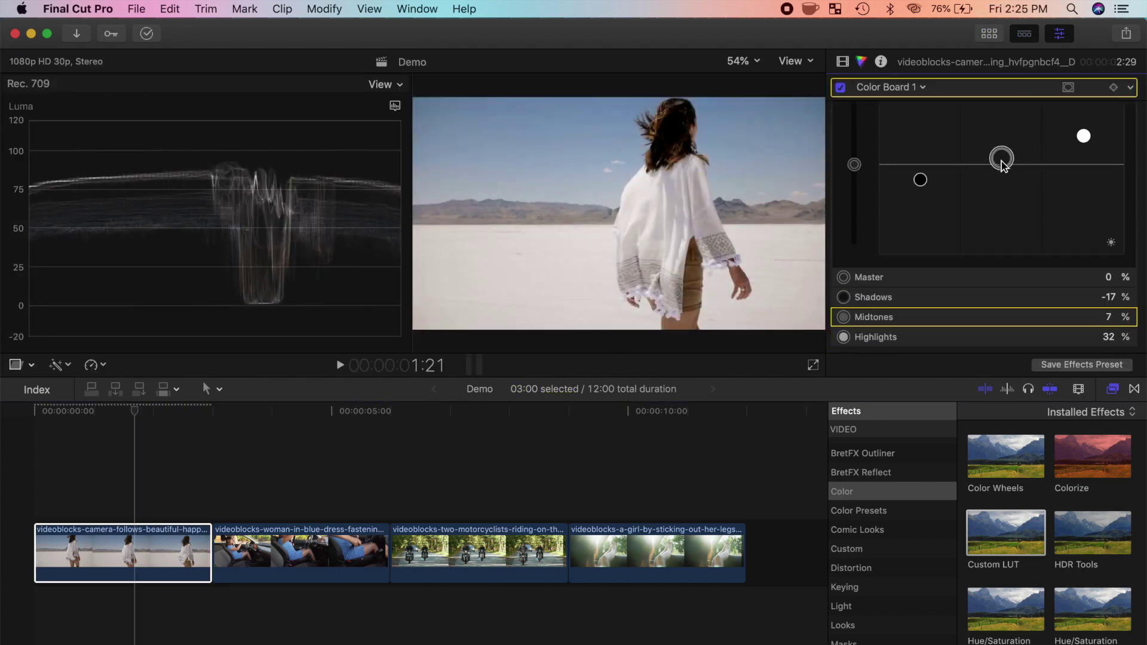
left_click_drag(1083, 134, 1086, 153)
Tint the whole clip blue, with Master colour at 204° and 22%.
key("ctrl+super+s")
key("ctrl+super+c")
left_click_drag(927, 185, 1006, 168)
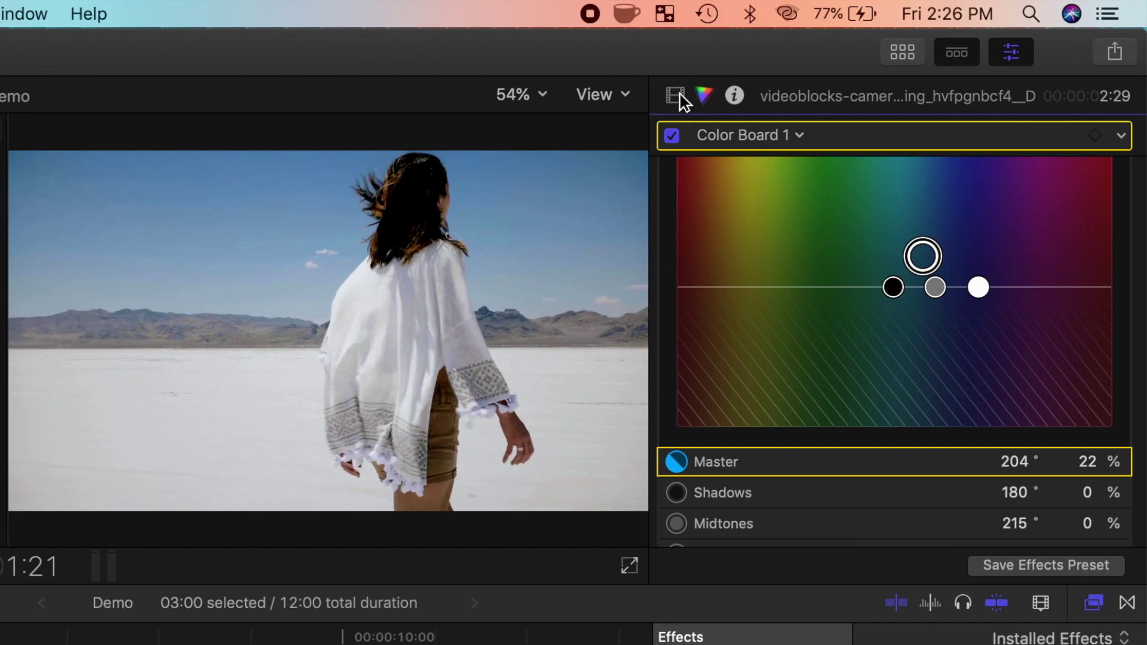
Set the first clip's Custom LUT to Cinematic Looks pack > Luts > No saturation > No Saturation - 1.
left_click(845, 64)
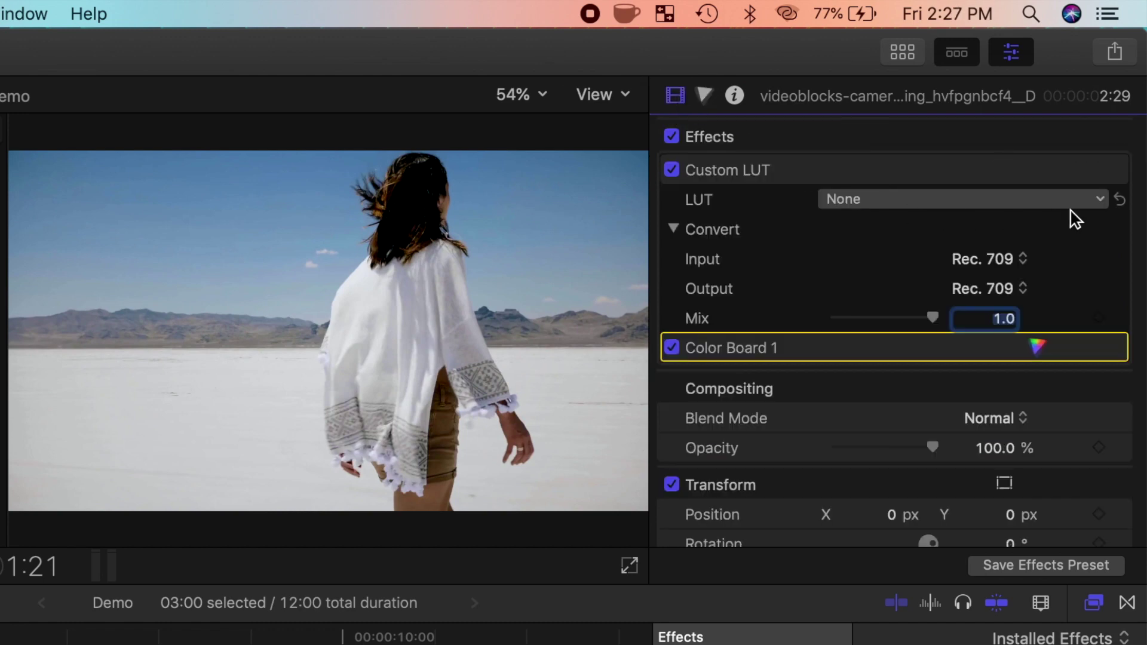
left_click(1098, 200)
mouse_move(747, 260)
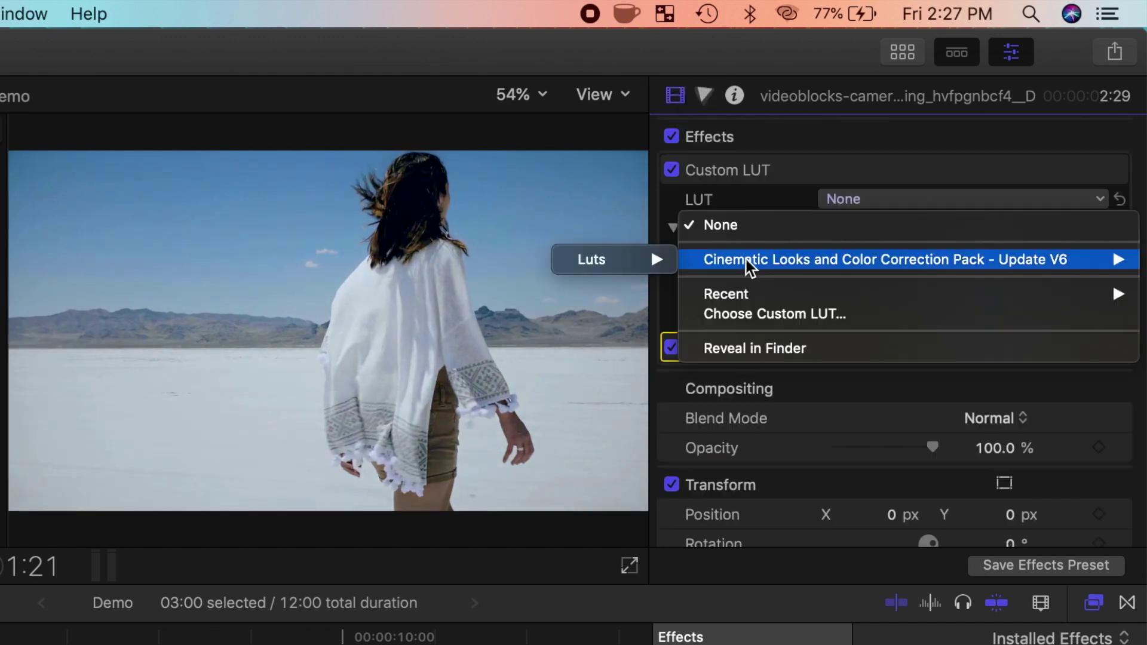
mouse_move(621, 260)
mouse_move(464, 458)
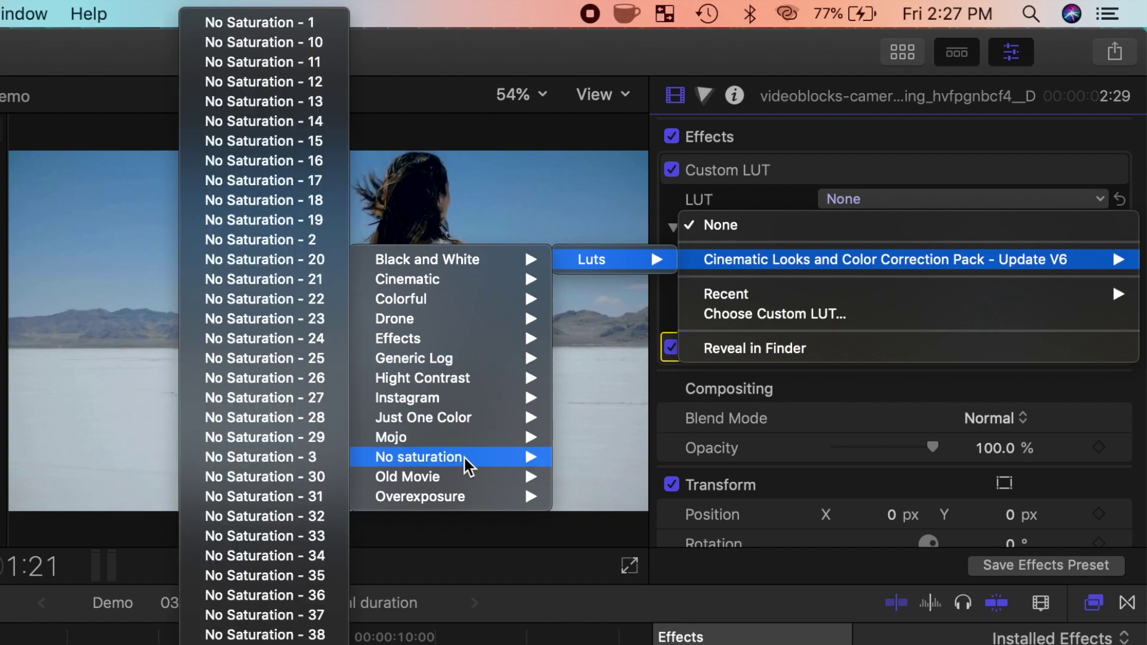
left_click(265, 27)
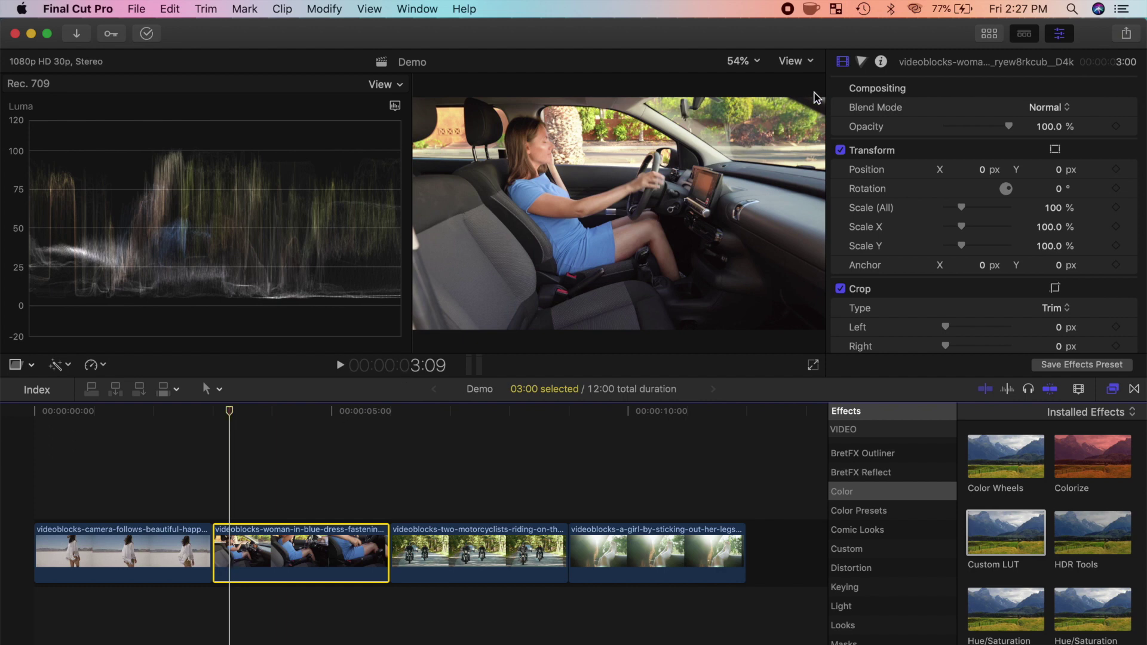
Brighten the driving clip's midtones and tint it blue with the Color Board Master puck.
left_click(862, 63)
left_click(1039, 112)
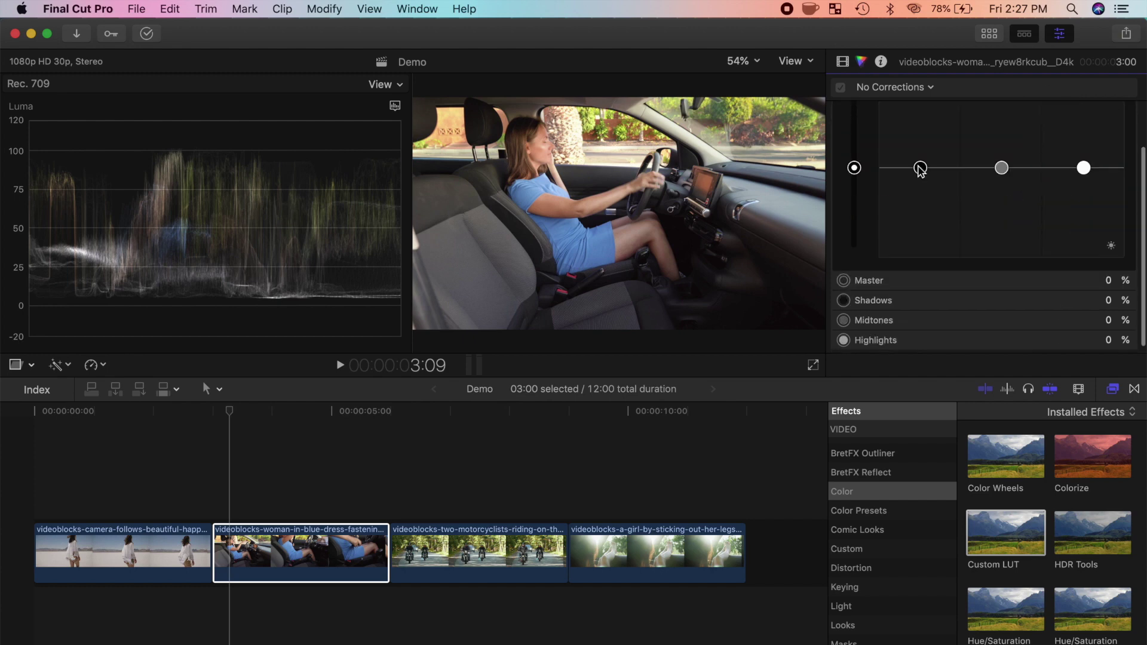
left_click_drag(1001, 167, 986, 133)
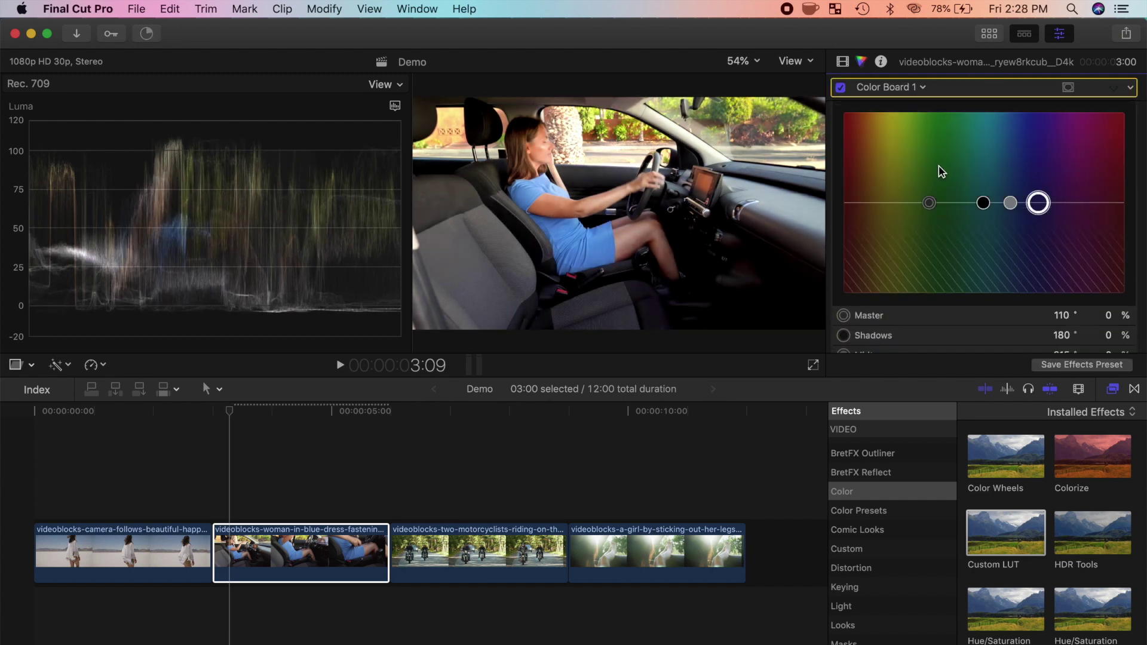
left_click_drag(929, 202, 1003, 185)
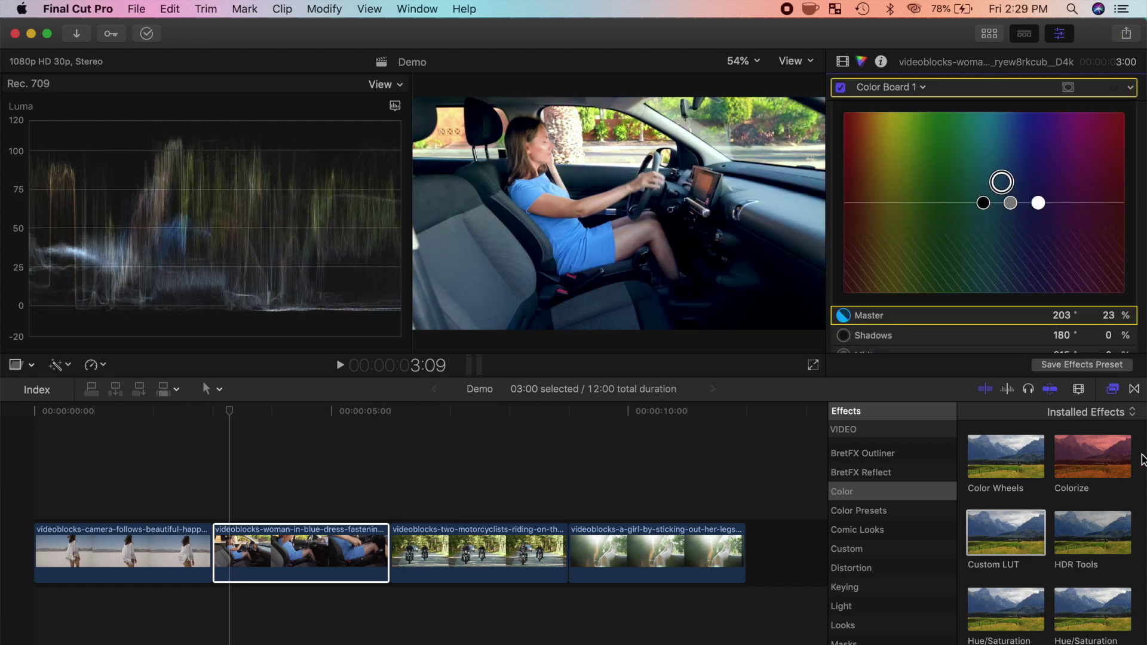
Add Custom LUT to the driving clip, set Cinematic - 100, and compare Mix at zero and full.
left_click(1004, 540)
left_click_drag(1004, 541, 287, 568)
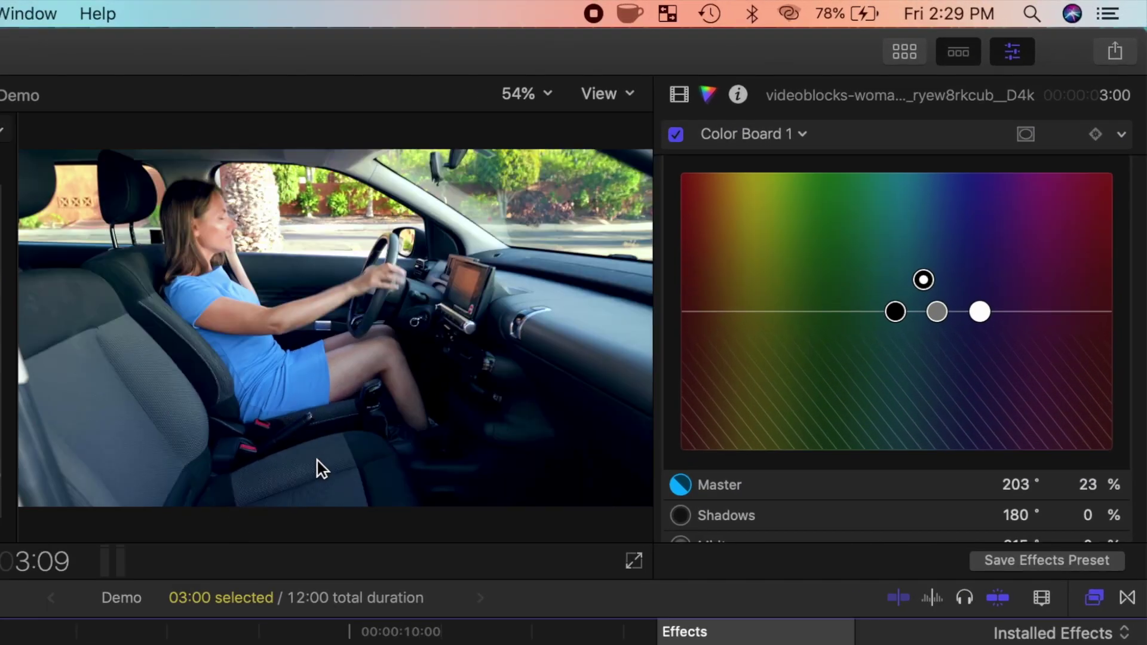
left_click(680, 94)
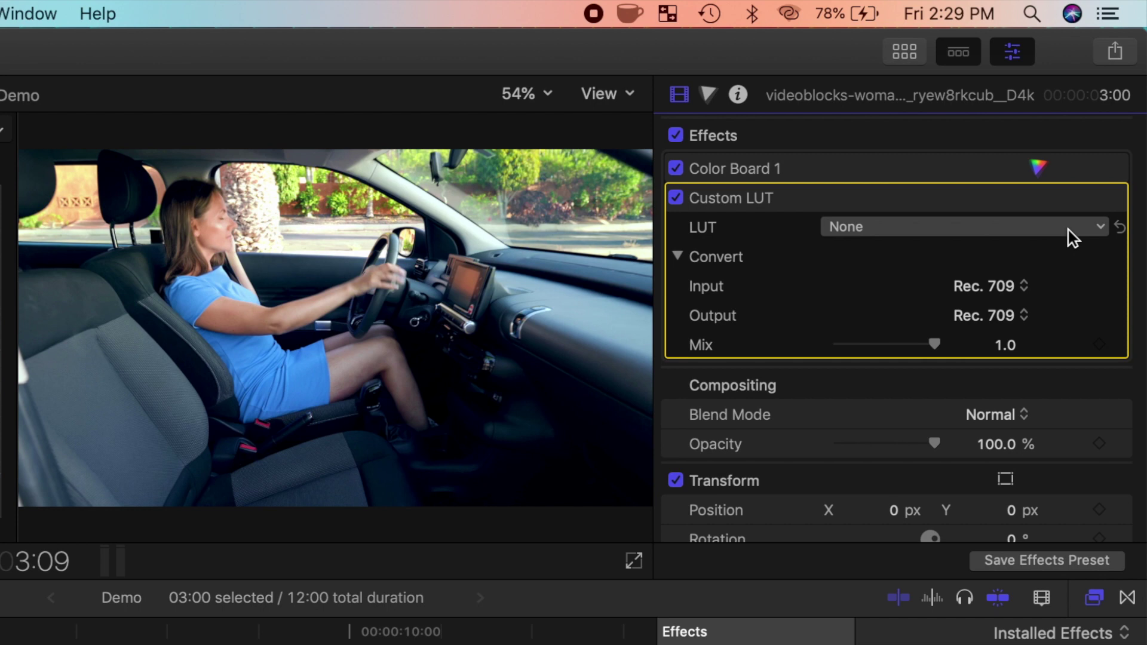
left_click(1099, 229)
mouse_move(1022, 289)
mouse_move(603, 287)
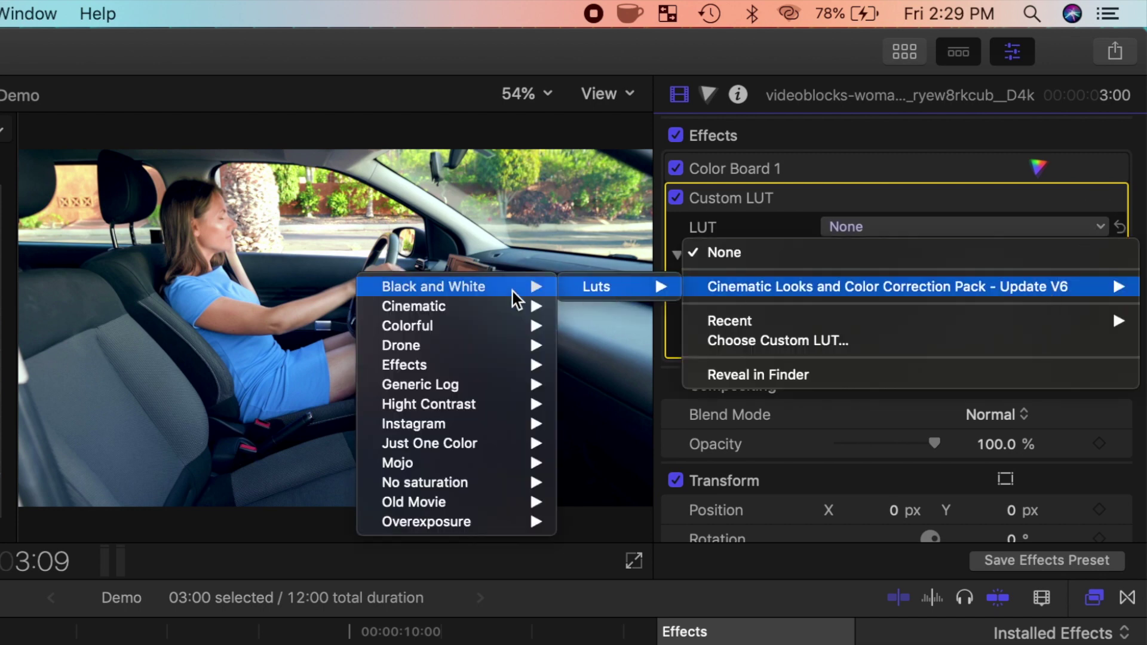
mouse_move(472, 313)
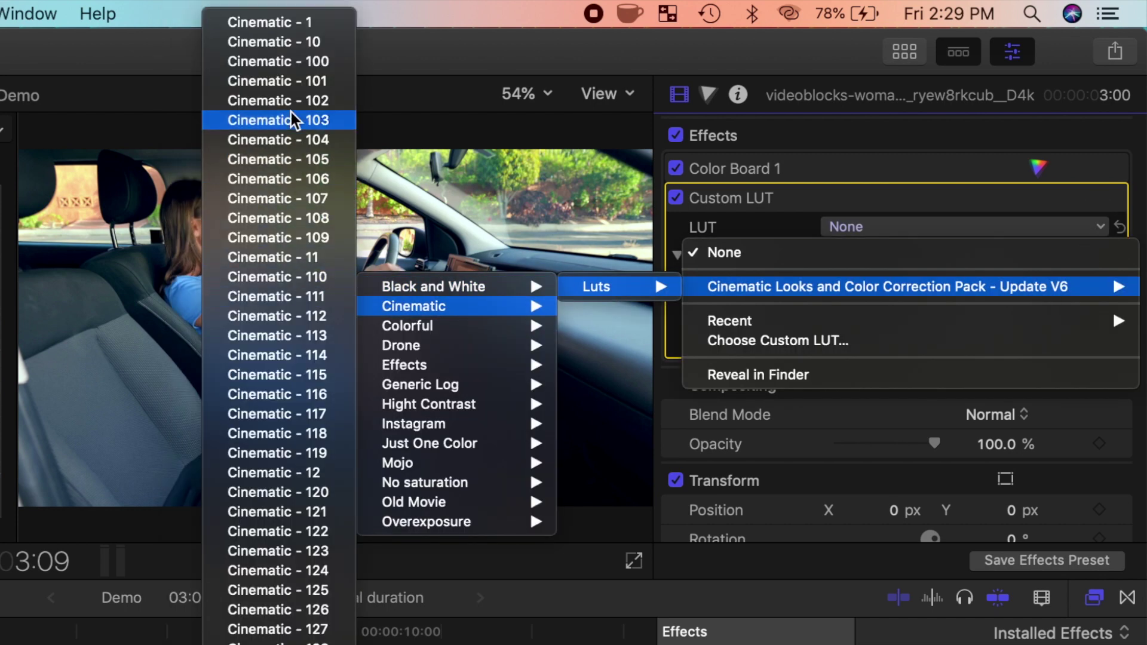
left_click(293, 67)
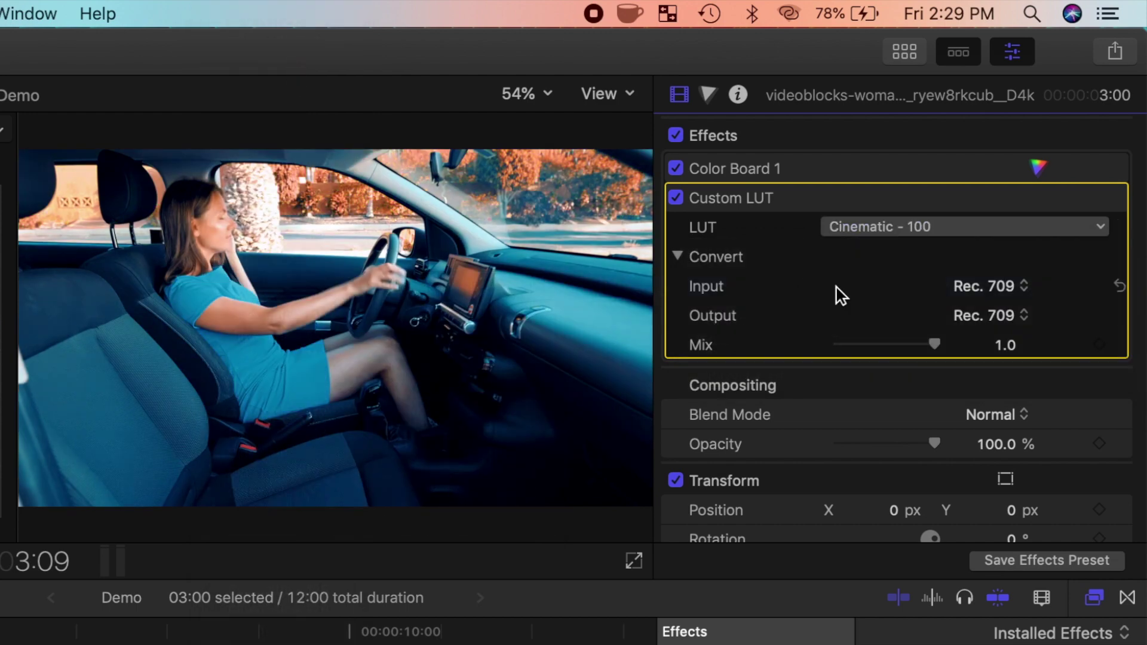
mouse_move(934, 345)
left_mouse_down()
mouse_move(823, 349)
mouse_move(934, 351)
left_mouse_up()
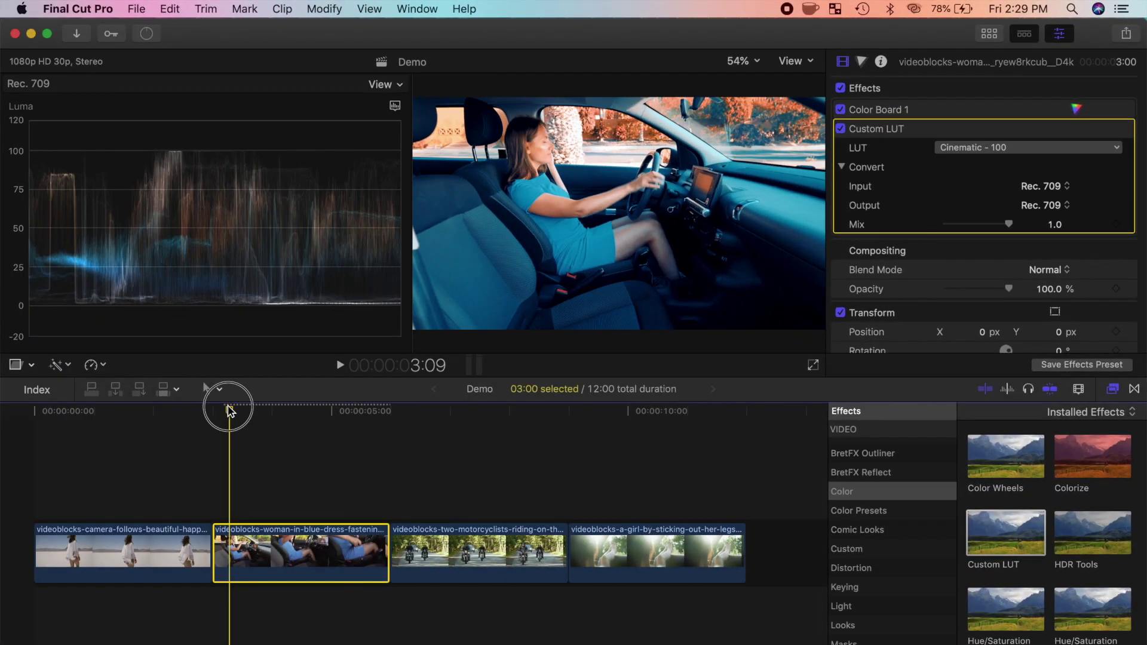
left_click(213, 413)
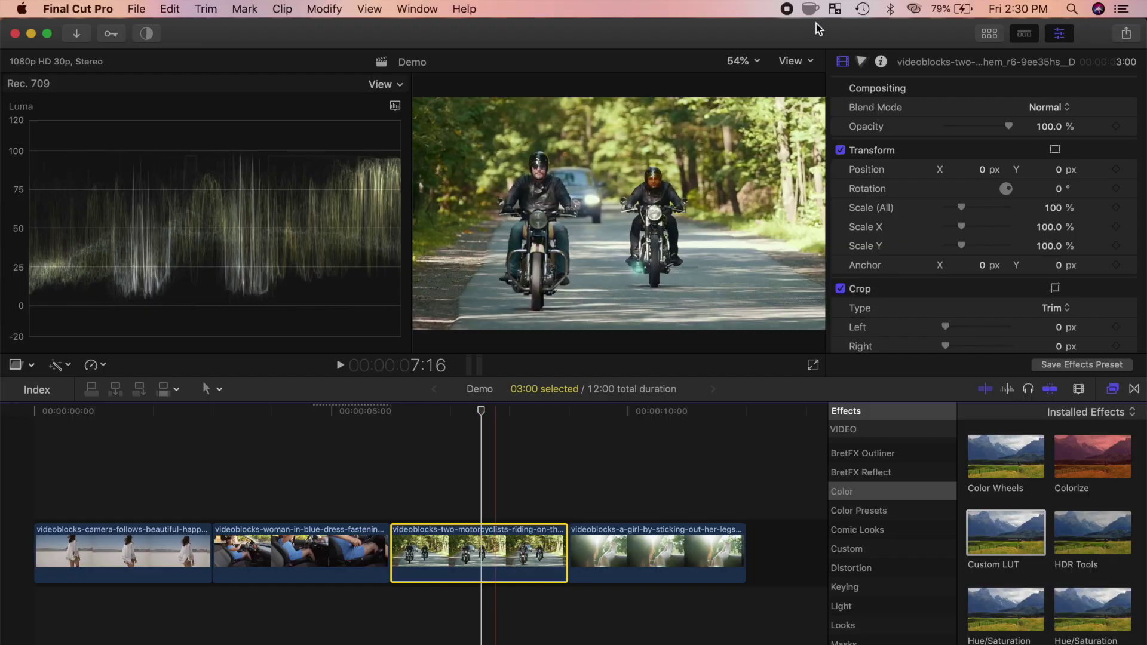
Tint the motorcyclists clip slightly and grade it with the Old Movie - 14 Custom LUT.
left_click(863, 62)
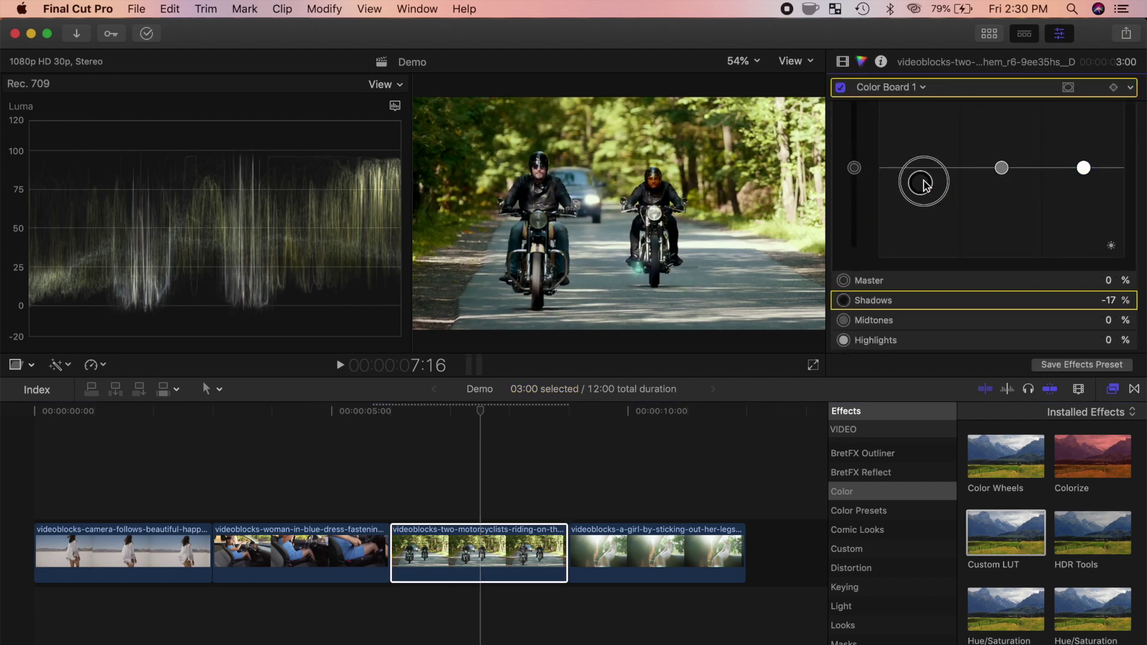
left_click_drag(929, 227, 943, 234)
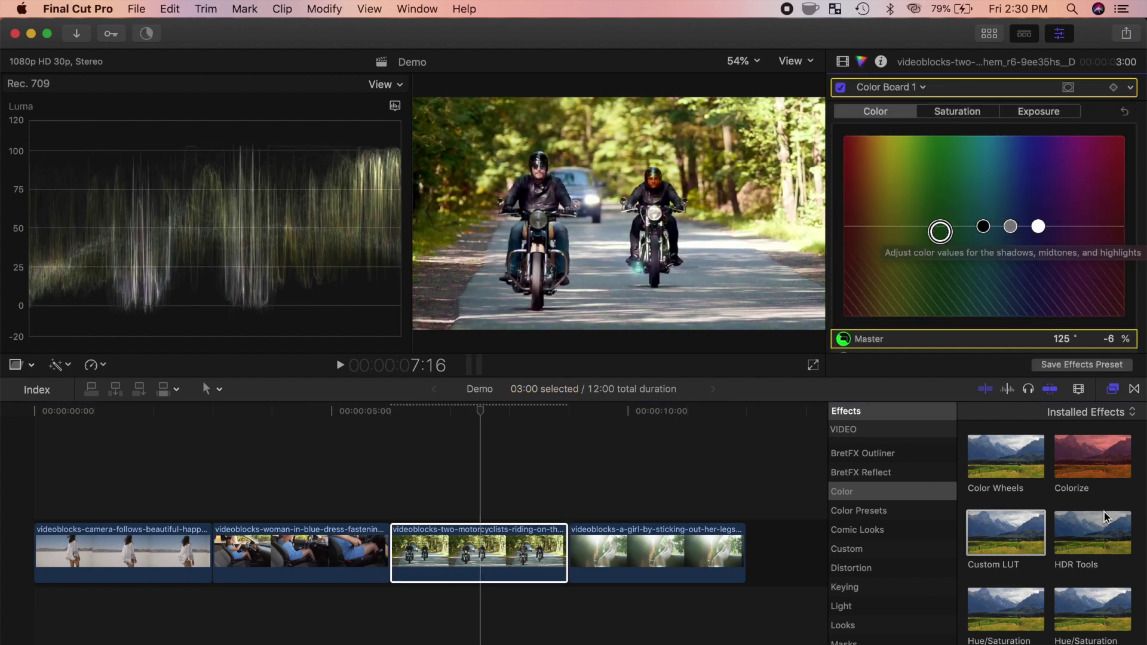
left_click_drag(1004, 540, 442, 550)
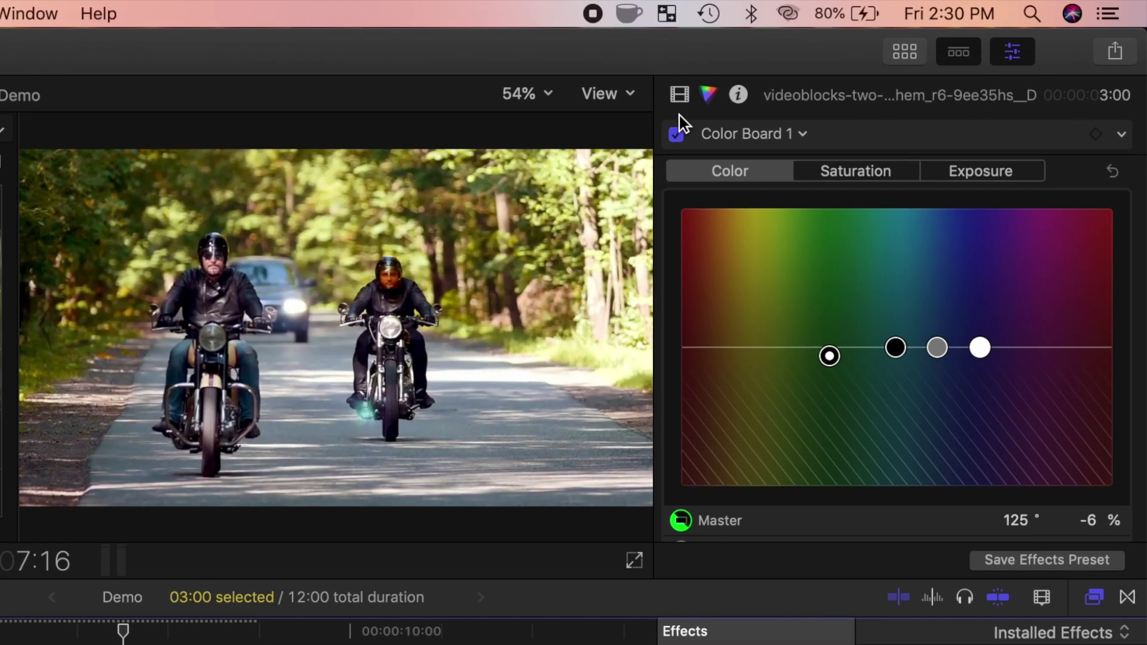
left_click(844, 64)
left_click(1097, 226)
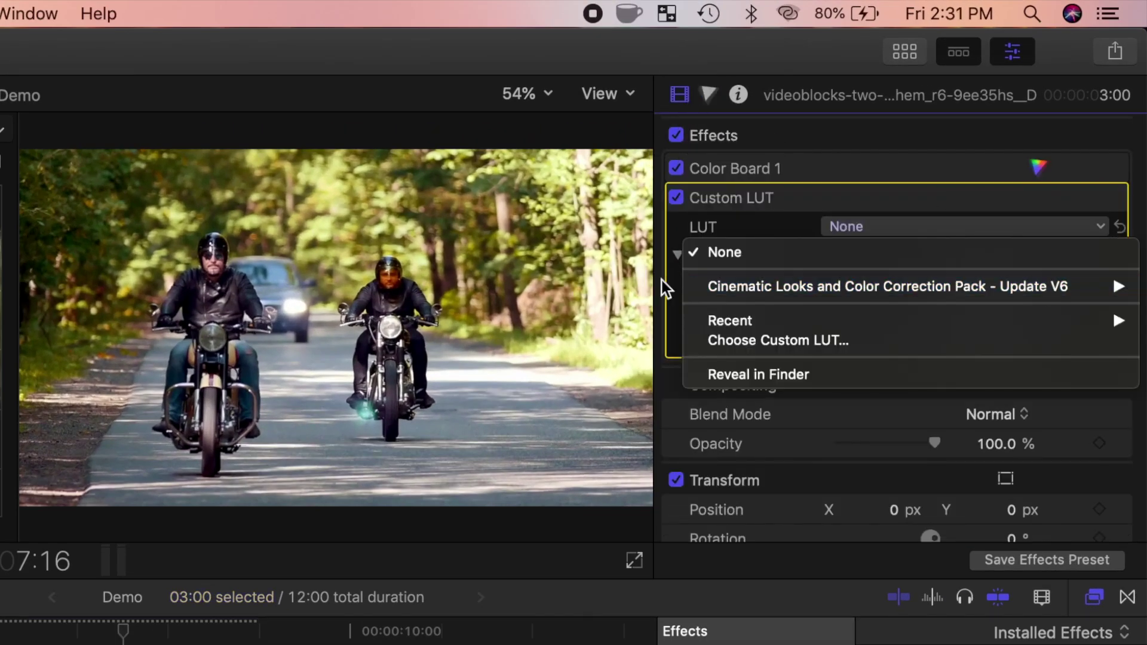
mouse_move(480, 501)
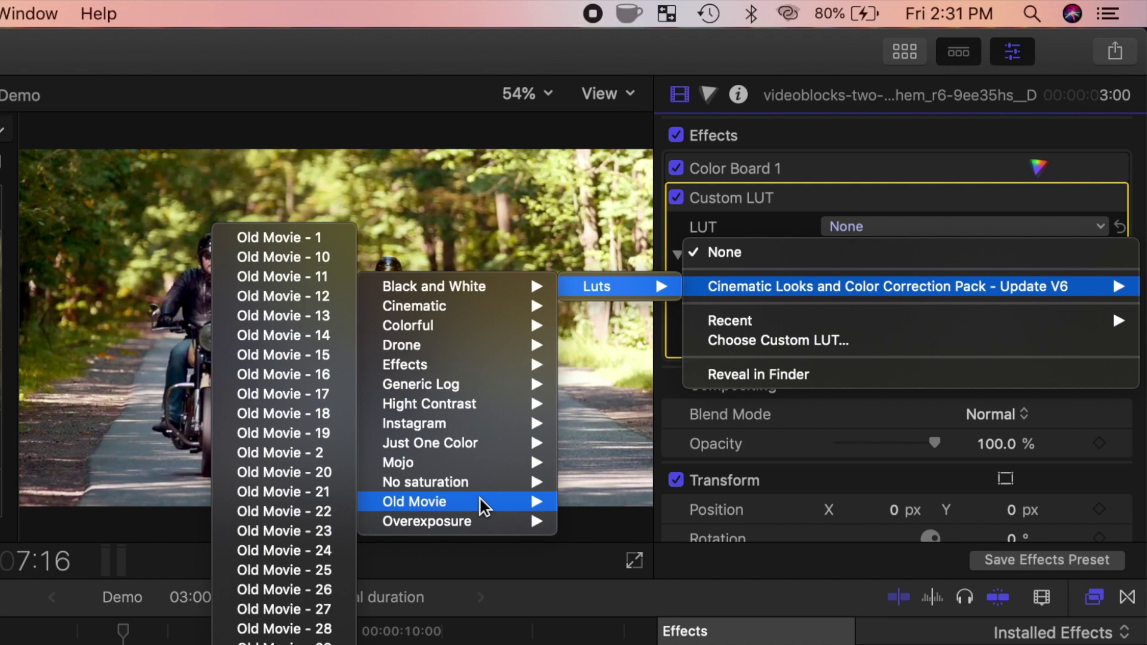
left_click(293, 336)
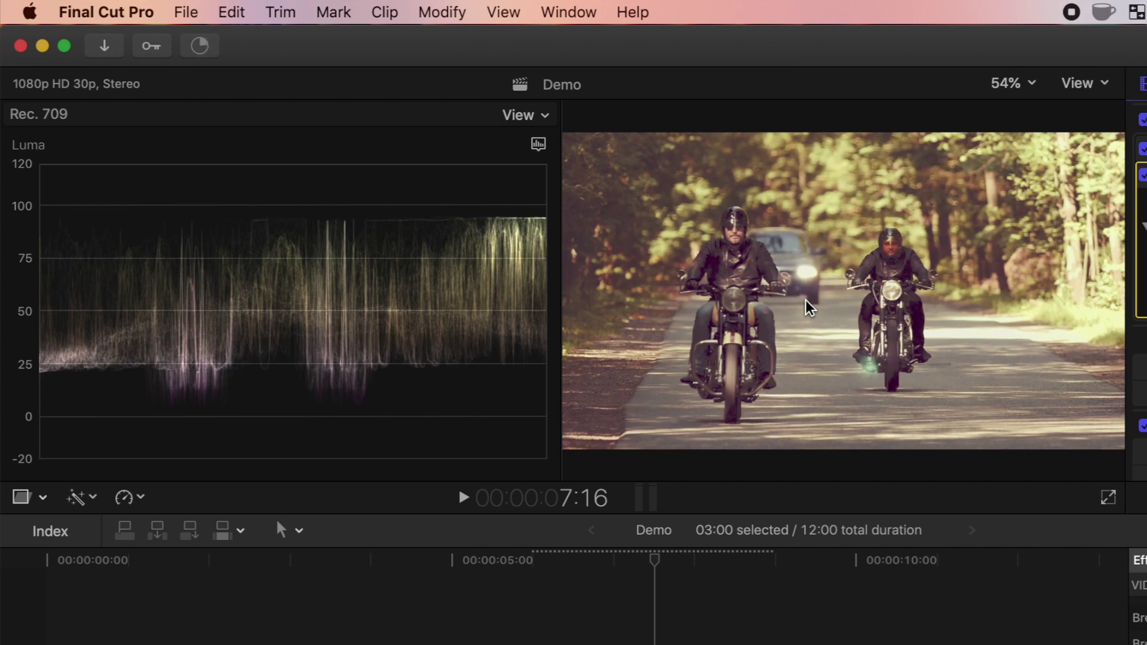
Switch the scope to RGB Parade and mark the 75 level across the channels.
left_click(538, 145)
left_click(591, 263)
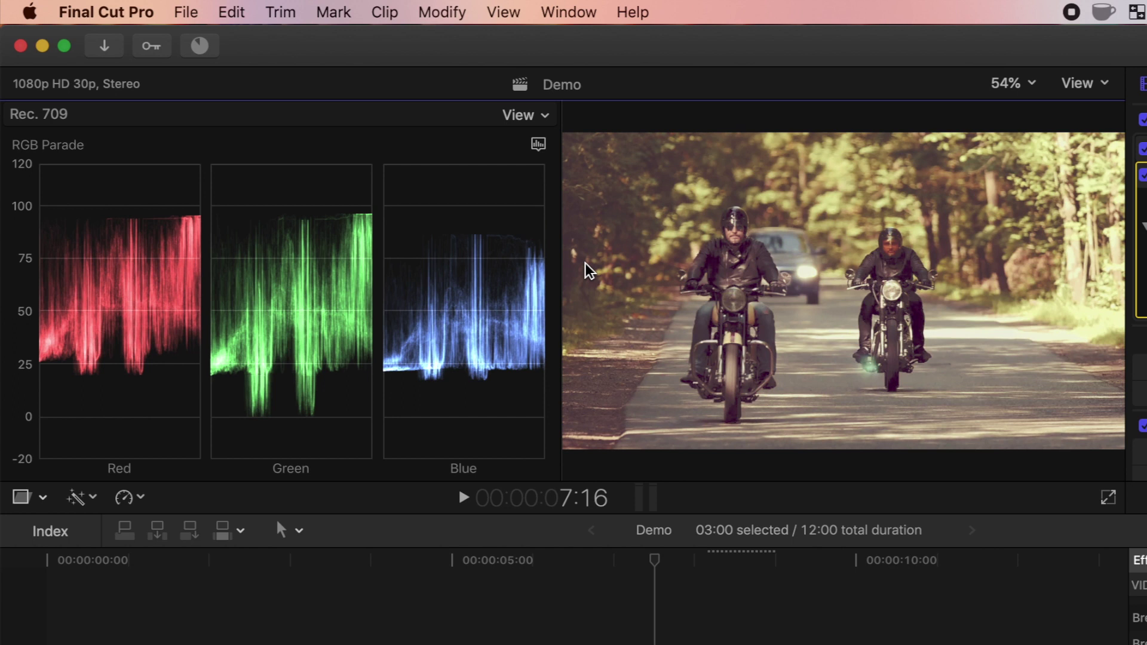
left_click_drag(148, 263, 269, 248)
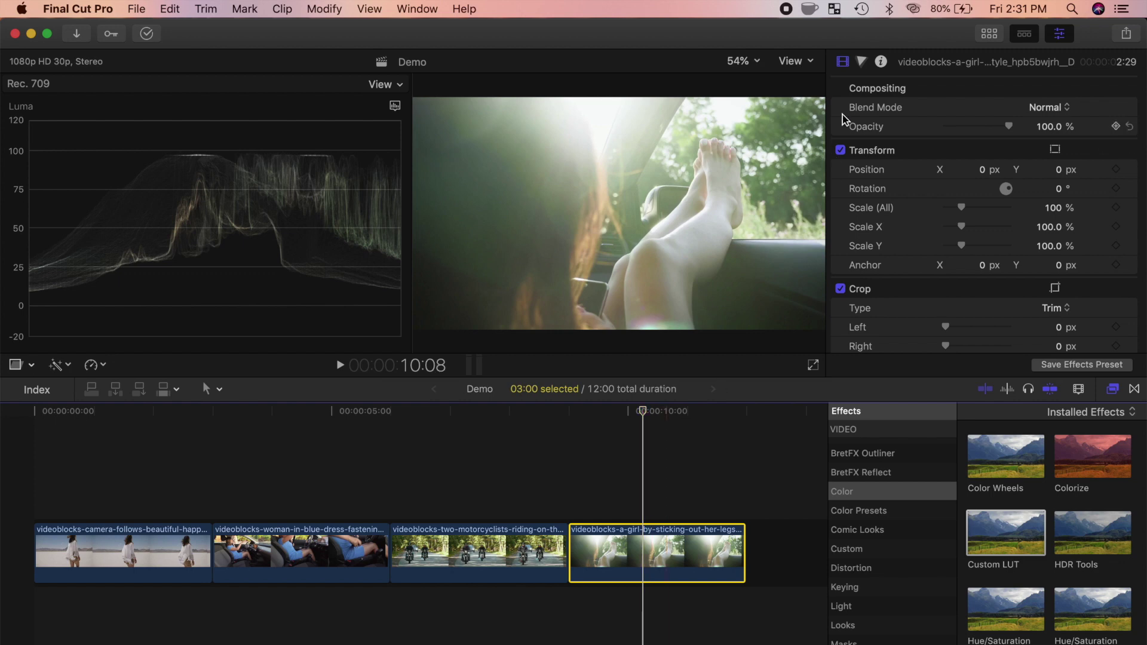
Darken the girl clip's shadows and midtones and tint it slightly with the Master puck.
left_click(861, 62)
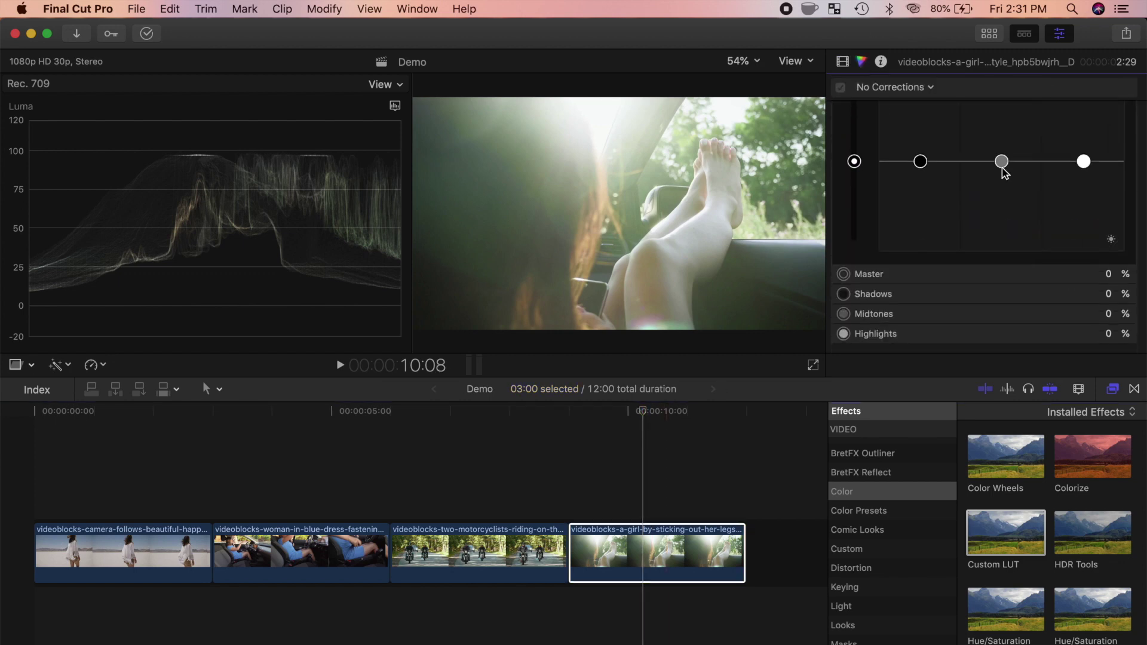
left_click_drag(917, 162, 921, 186)
left_click_drag(1004, 162, 1006, 188)
left_click(1083, 162)
key("ctrl+super+c")
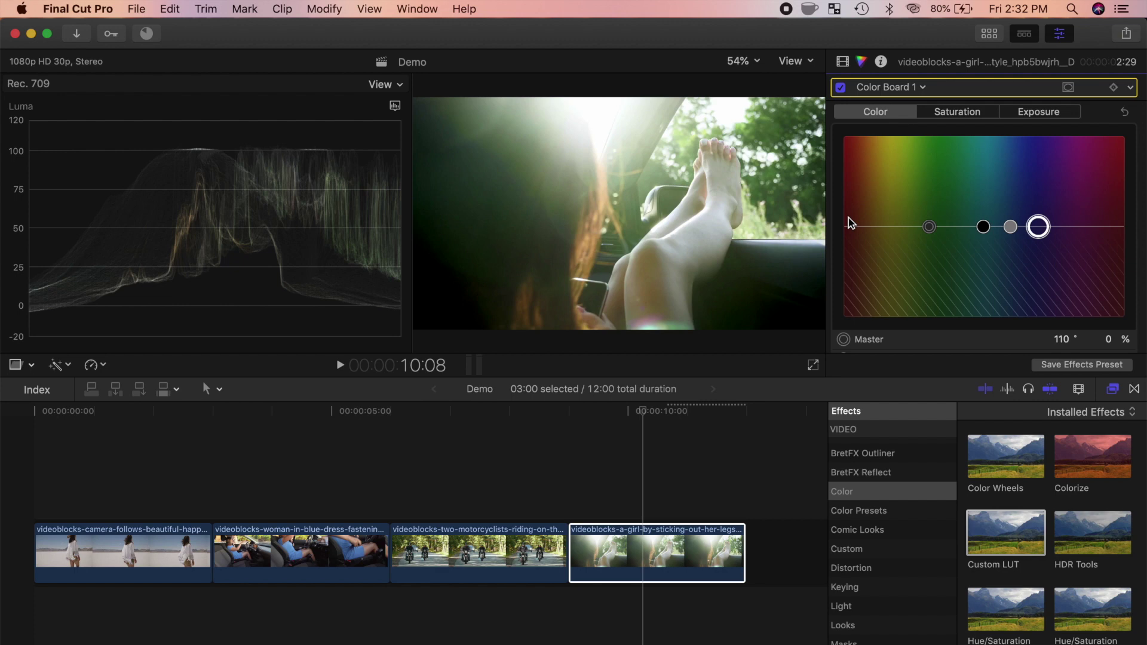
left_click_drag(956, 227, 944, 234)
Add Custom LUT to the last clip and apply Black and White - 1.
left_click_drag(998, 541, 658, 544)
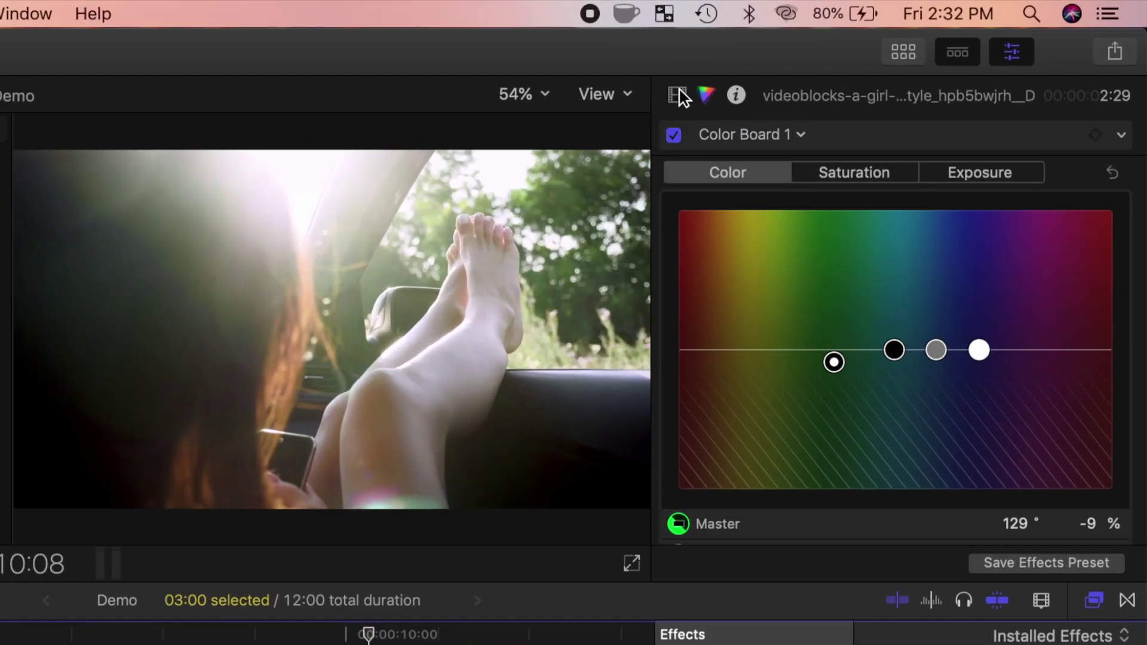
left_click(679, 94)
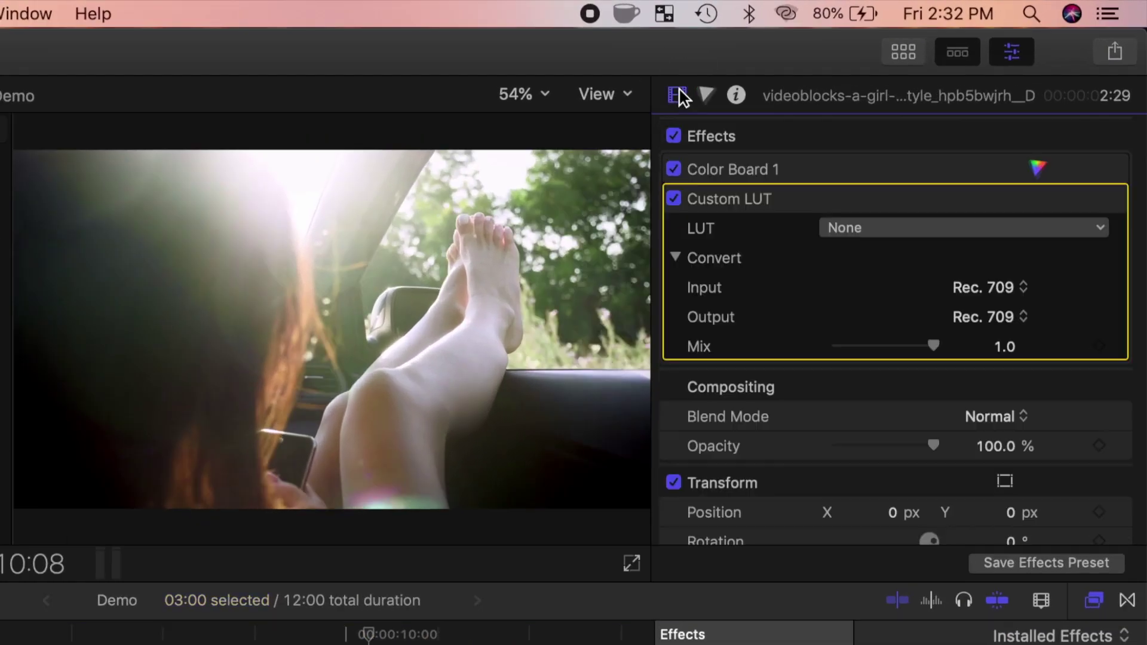
left_click(1097, 228)
mouse_move(498, 295)
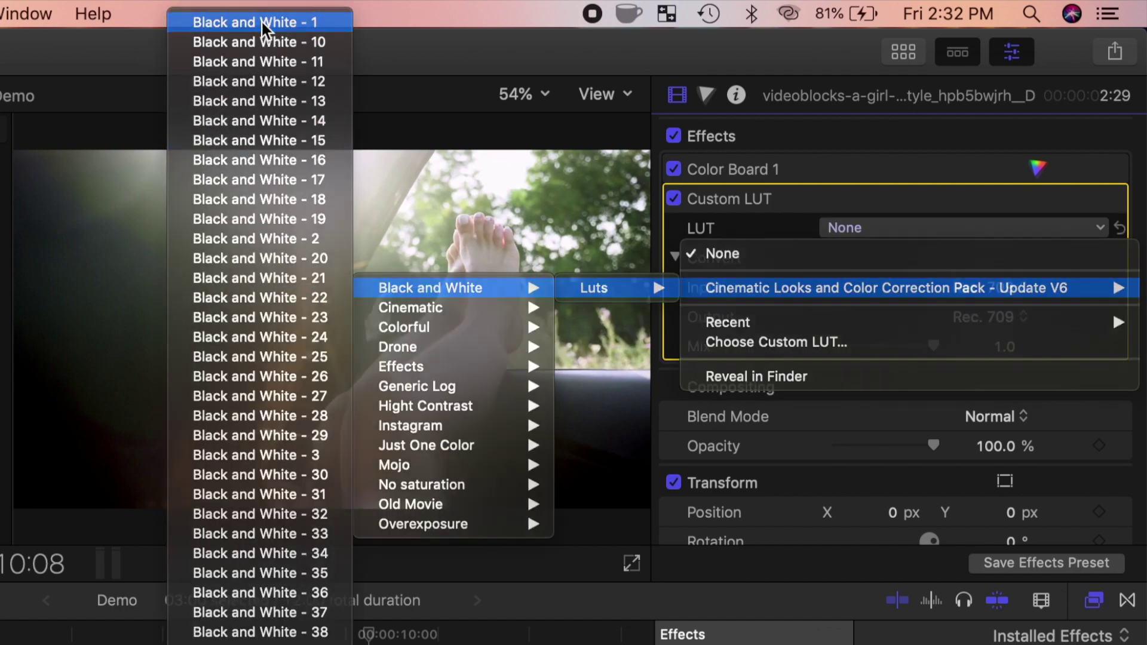
left_click(261, 22)
Try Black and White - 10, 11 and 12, settling on Black and White - 13.
left_click(883, 231)
mouse_move(517, 288)
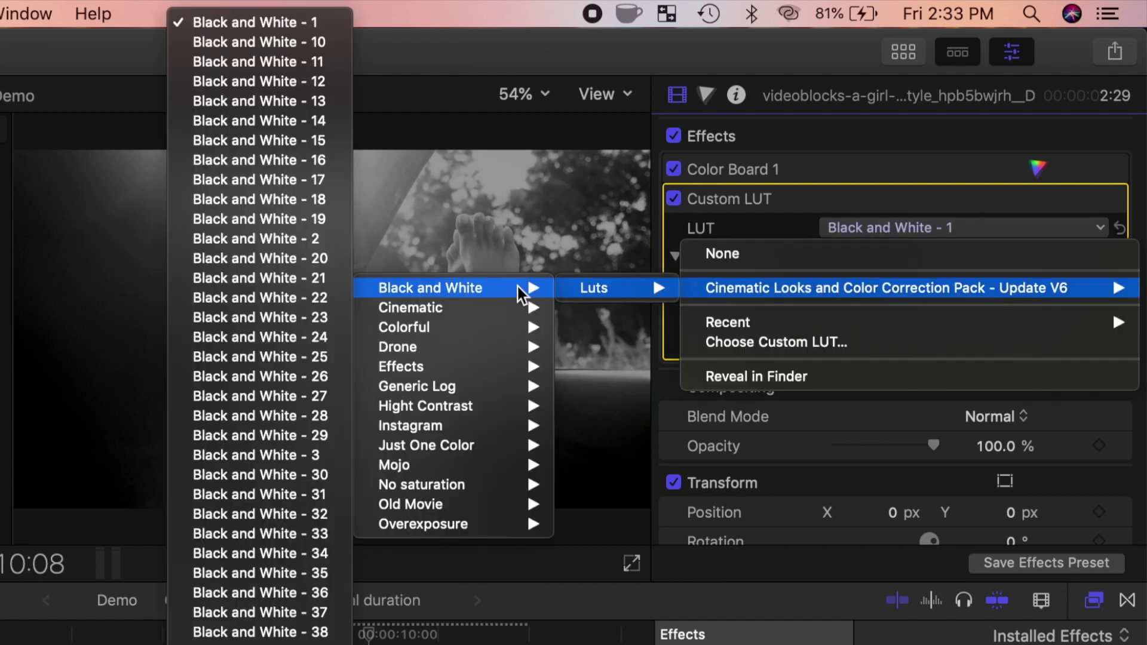
left_click(238, 49)
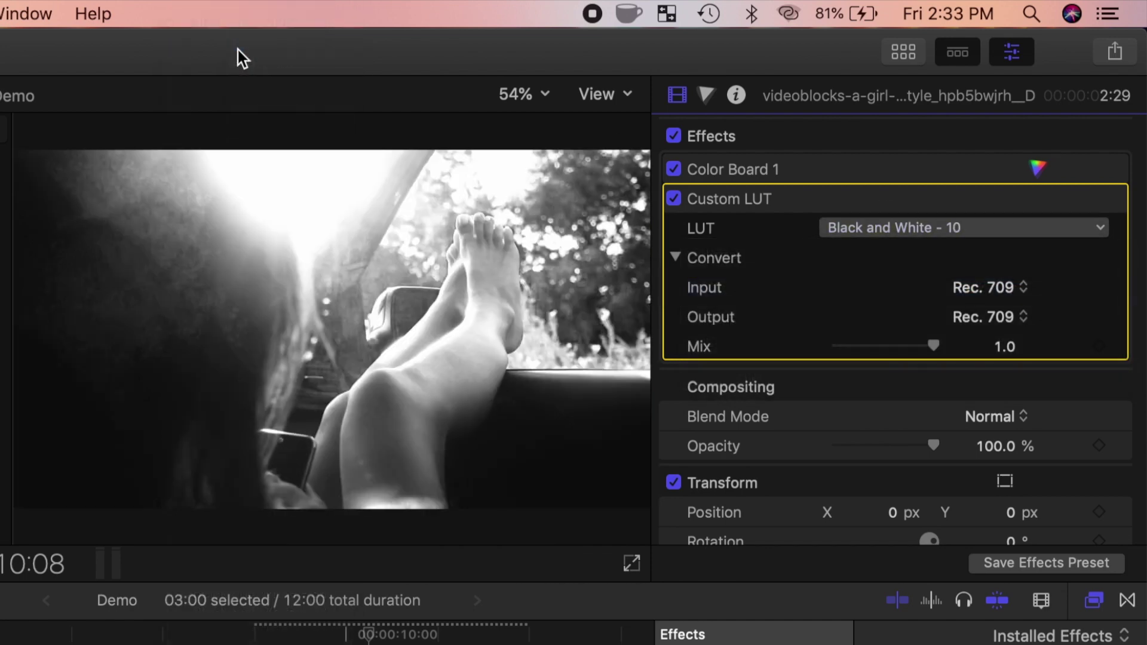
left_click(883, 231)
left_click(277, 64)
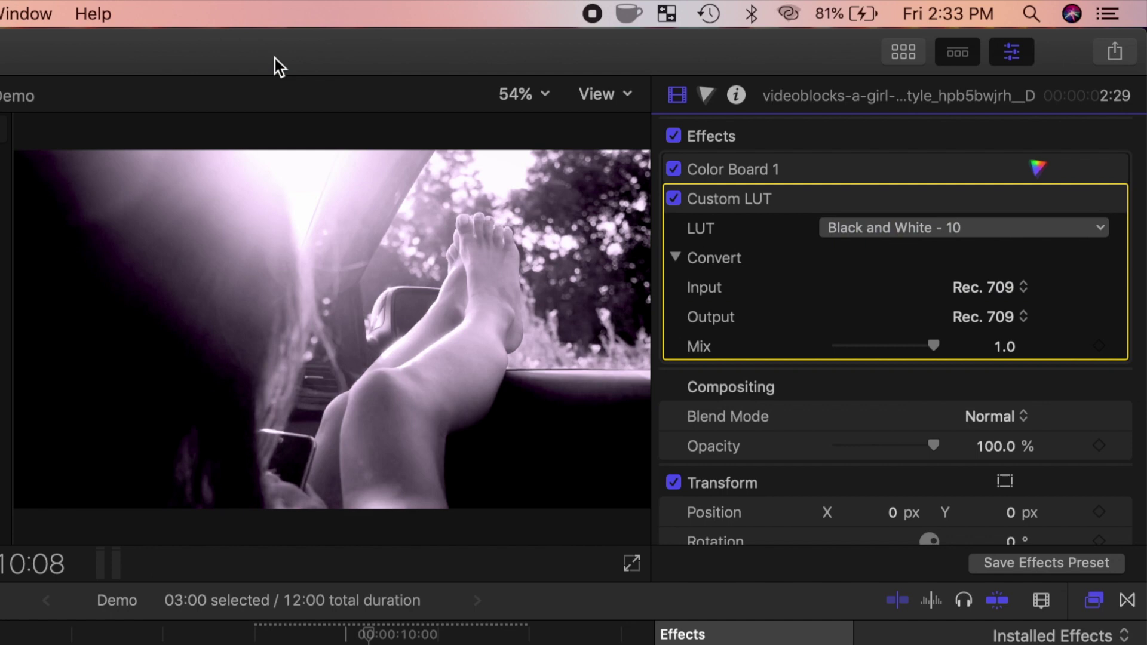
left_click(885, 228)
left_click(275, 94)
left_click(884, 227)
left_click(263, 113)
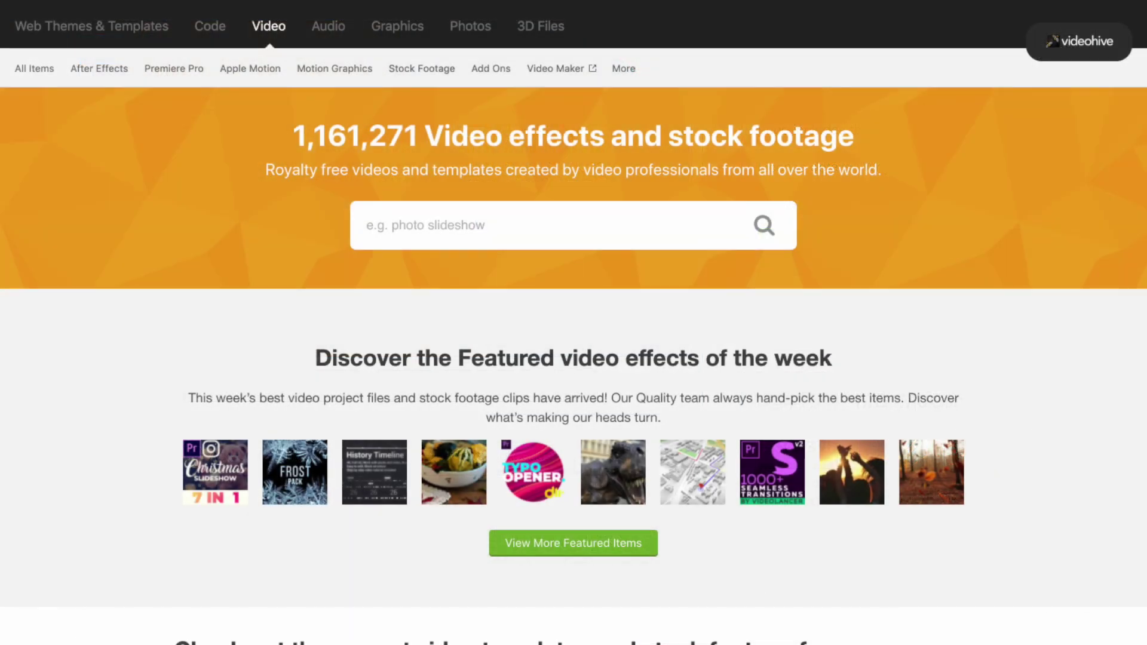
Scroll down through the VideoHive Video home page.
scroll(574, 323, "down", 15)
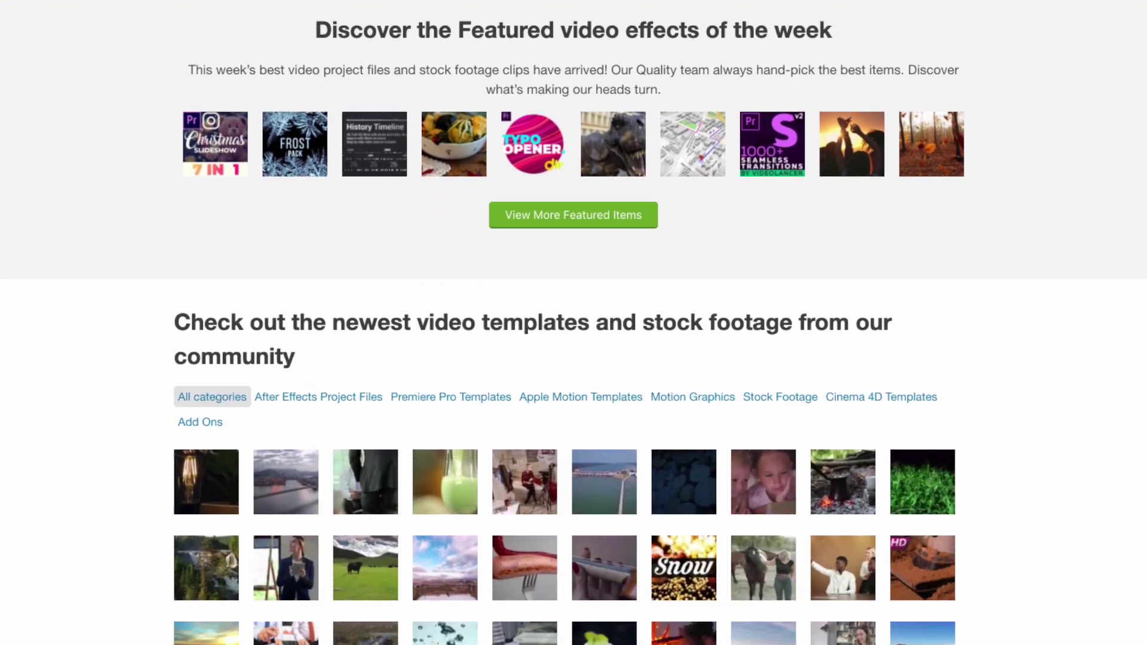
scroll(573, 323, "down", 20)
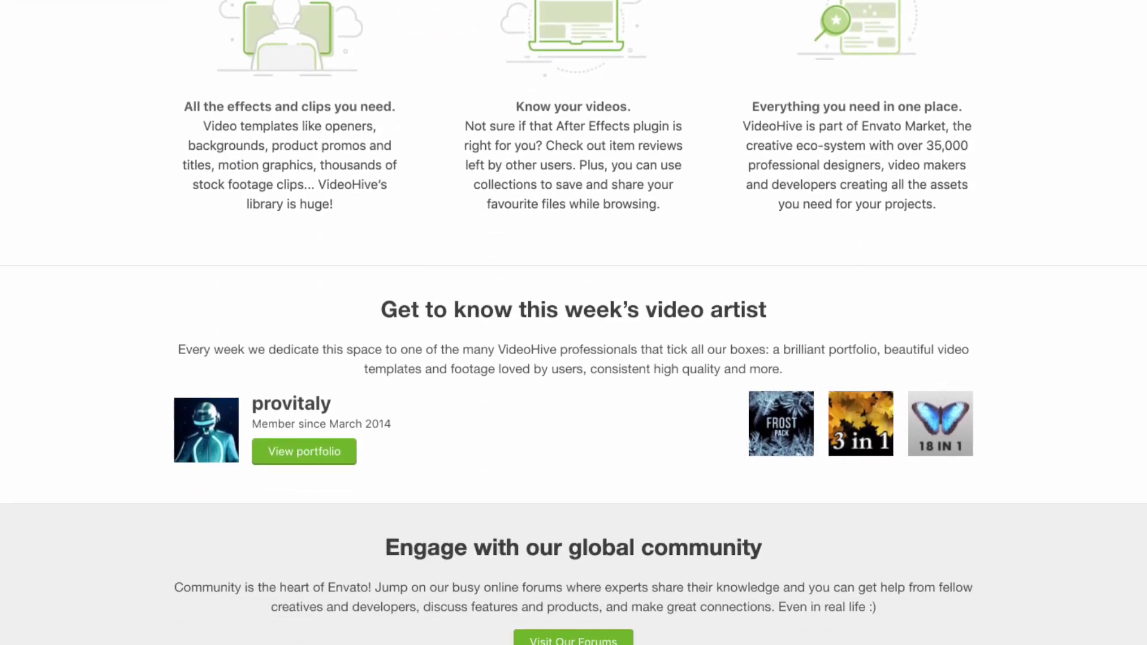
scroll(574, 322, "down", 10)
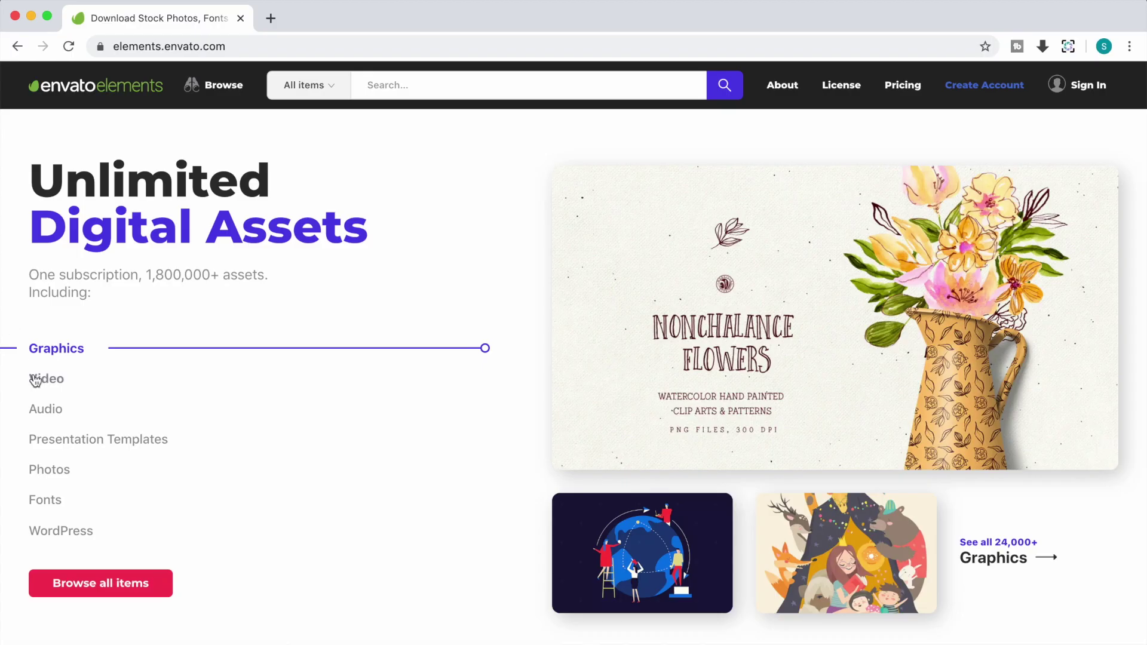
Preview the Video, Audio, Presentation Templates, Photos and Fonts categories on the Envato Elements home page.
mouse_move(36, 380)
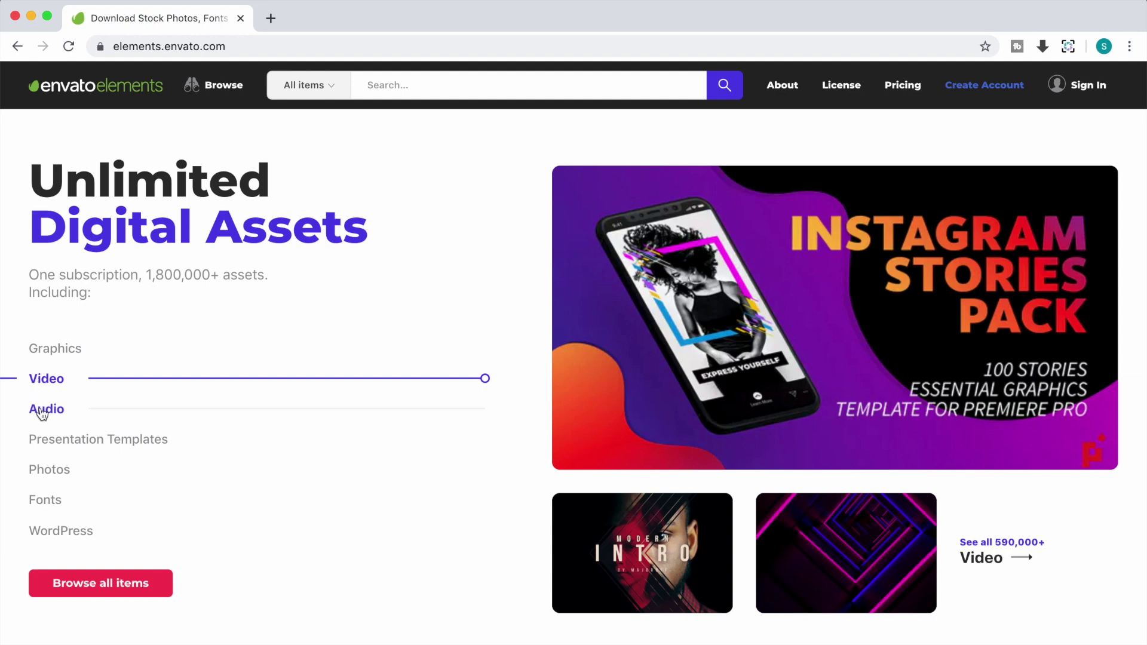
mouse_move(41, 412)
mouse_move(46, 447)
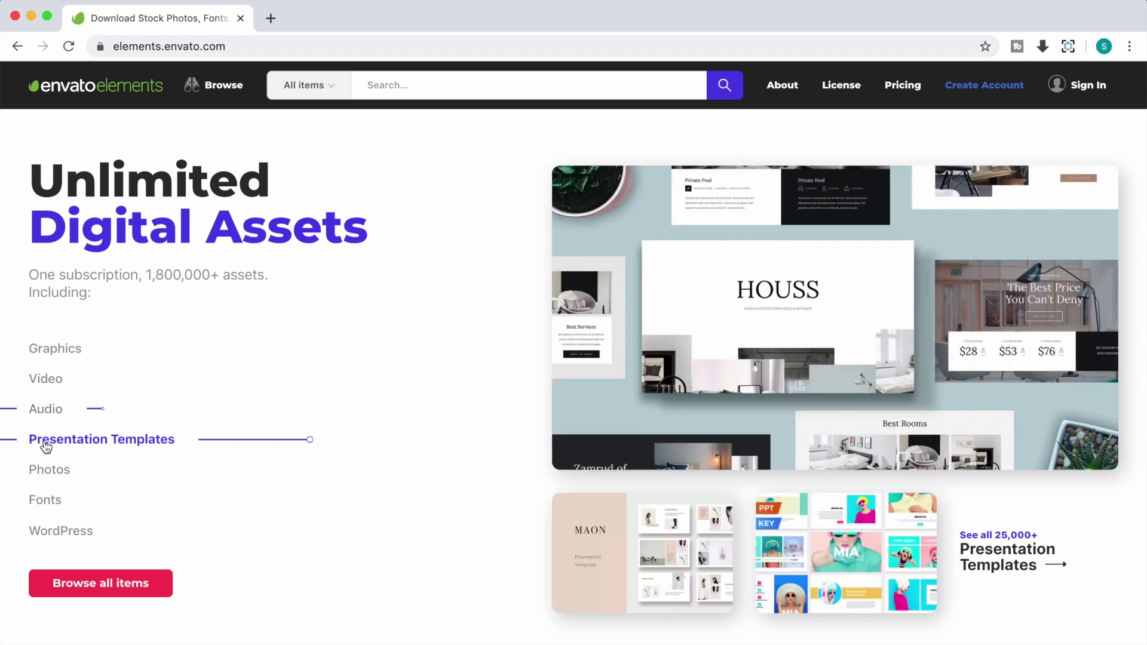
mouse_move(49, 473)
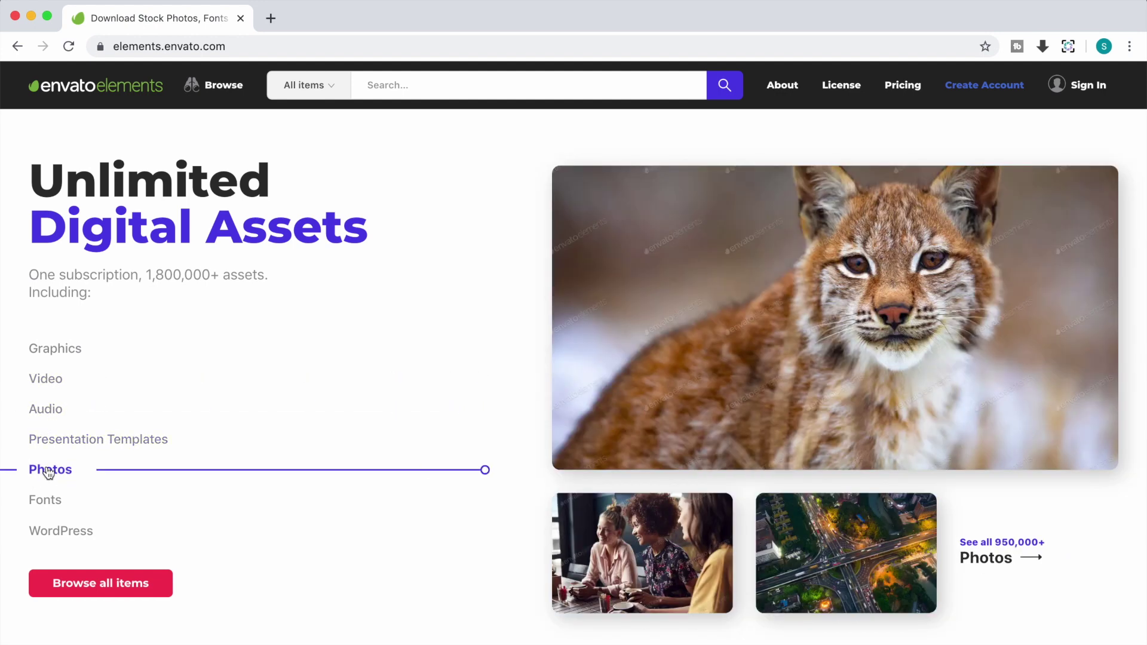
mouse_move(52, 507)
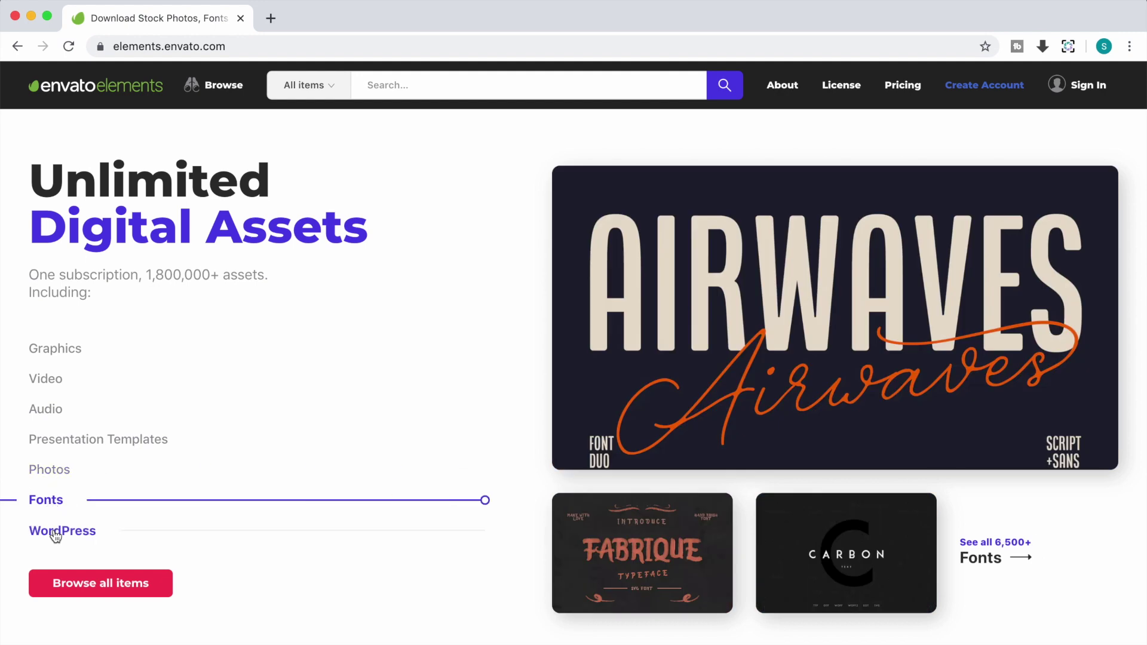